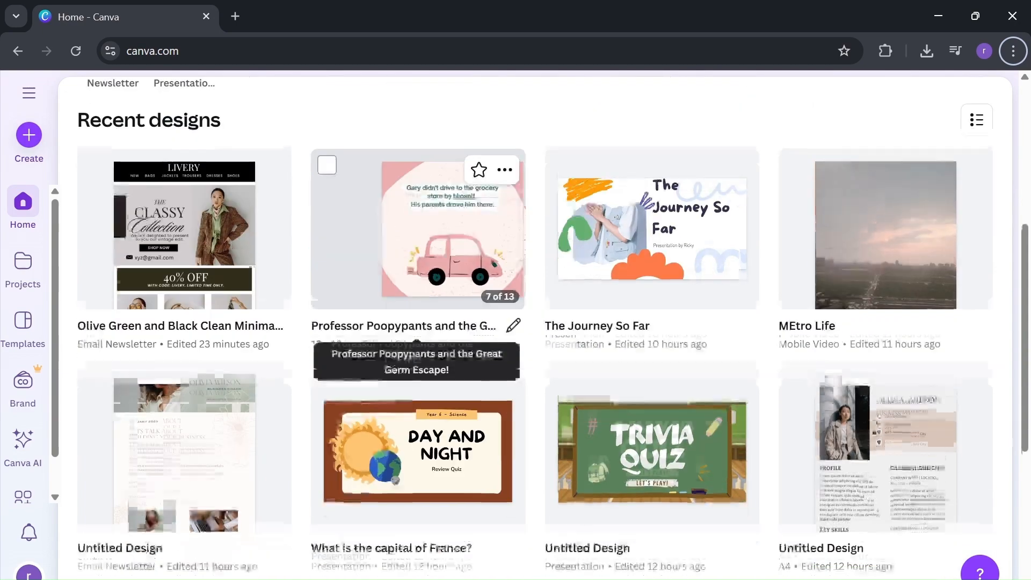
scroll(408, 302, "up", 1)
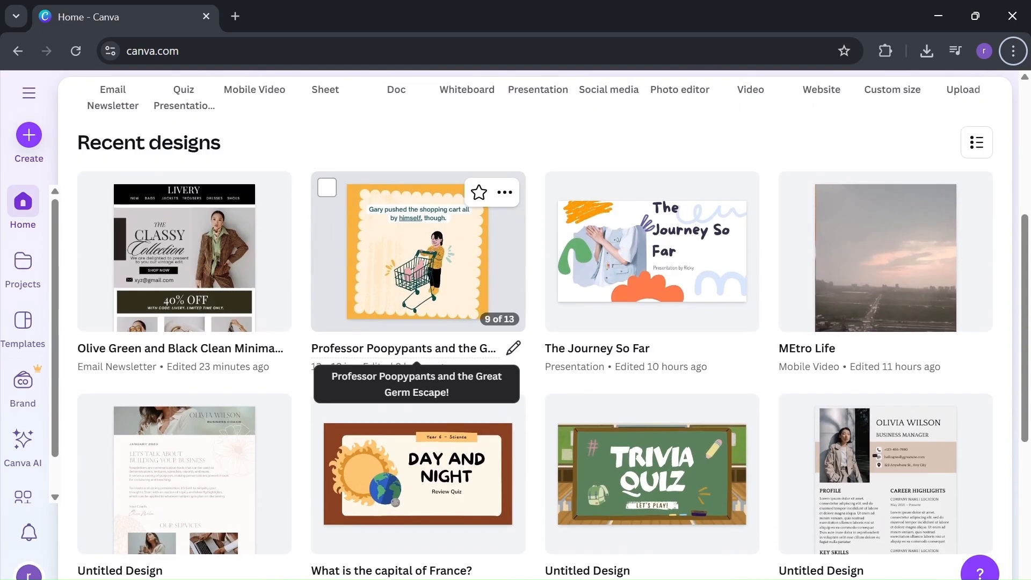
scroll(408, 322, "up", 2)
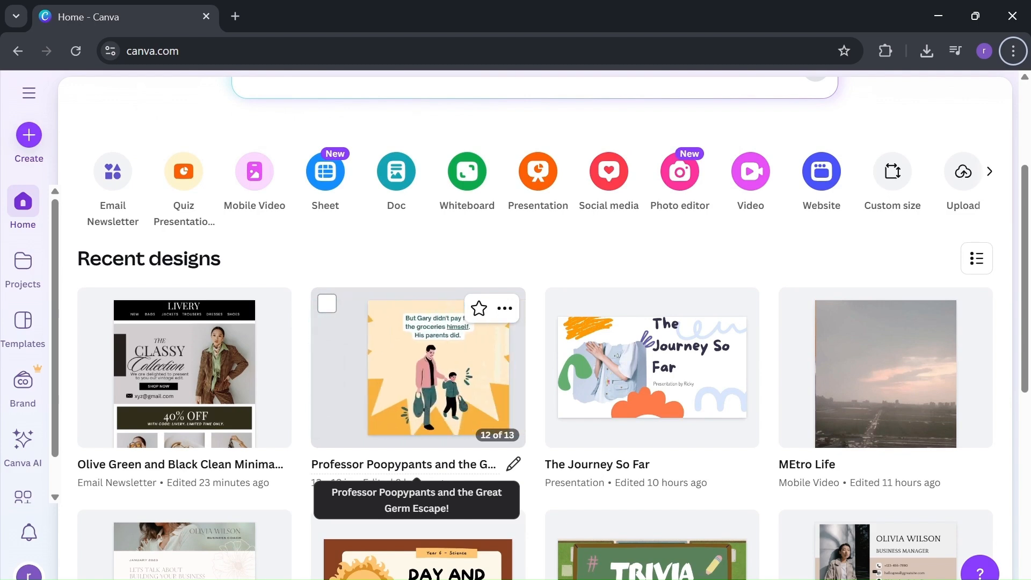
scroll(417, 462, "down", 2)
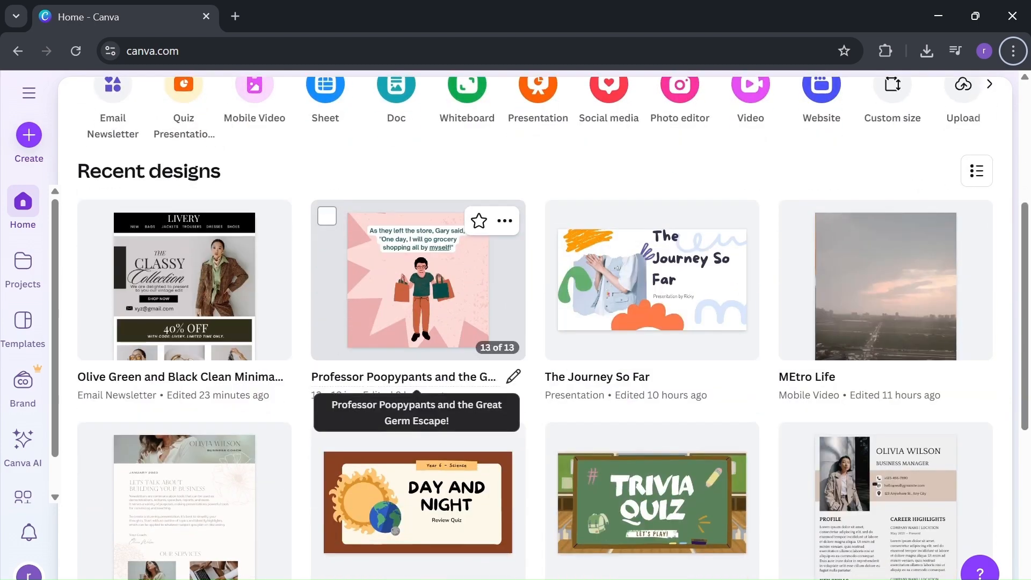
scroll(631, 431, "up", 5)
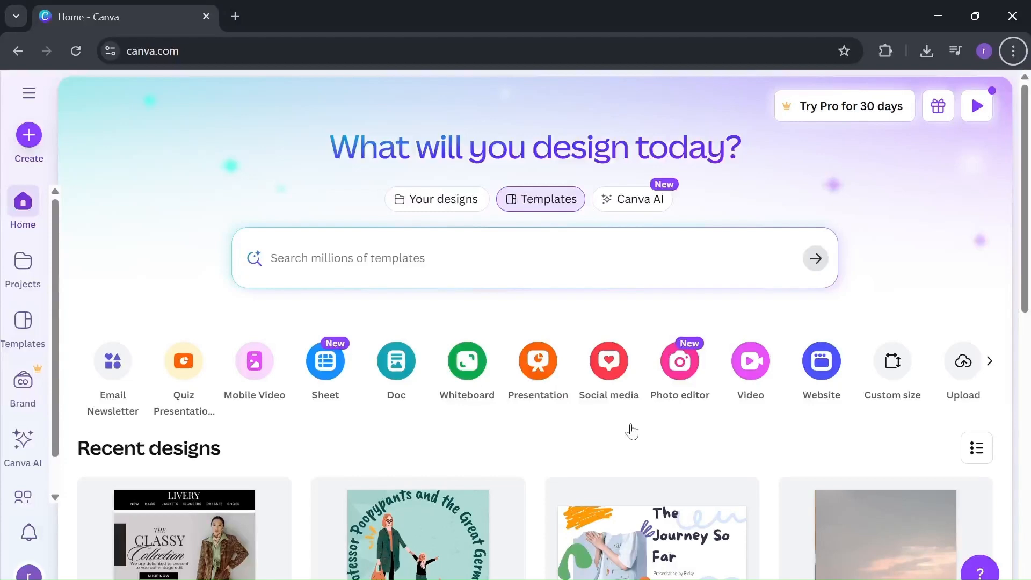
scroll(563, 432, "down", 2)
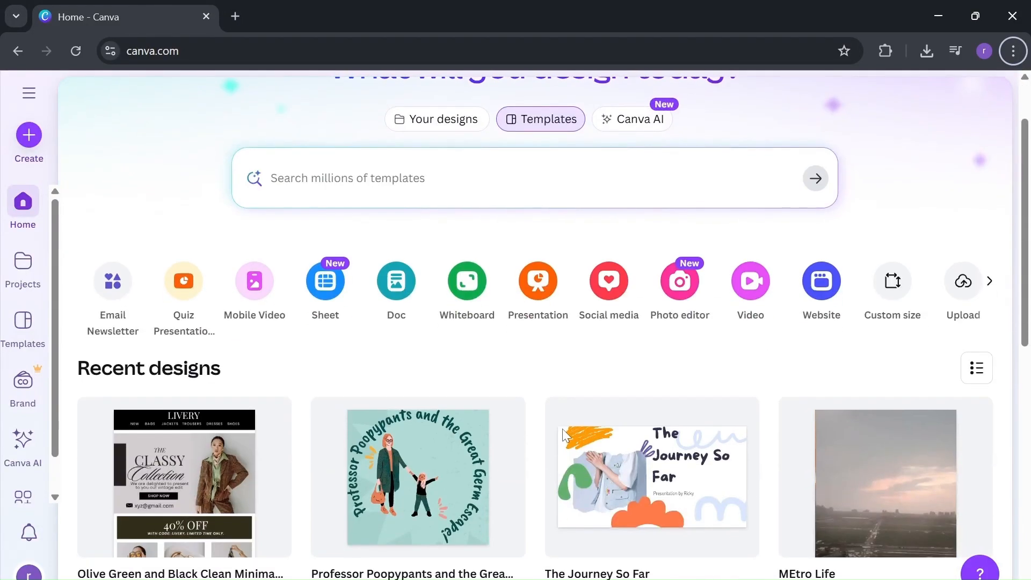
scroll(564, 432, "up", 2)
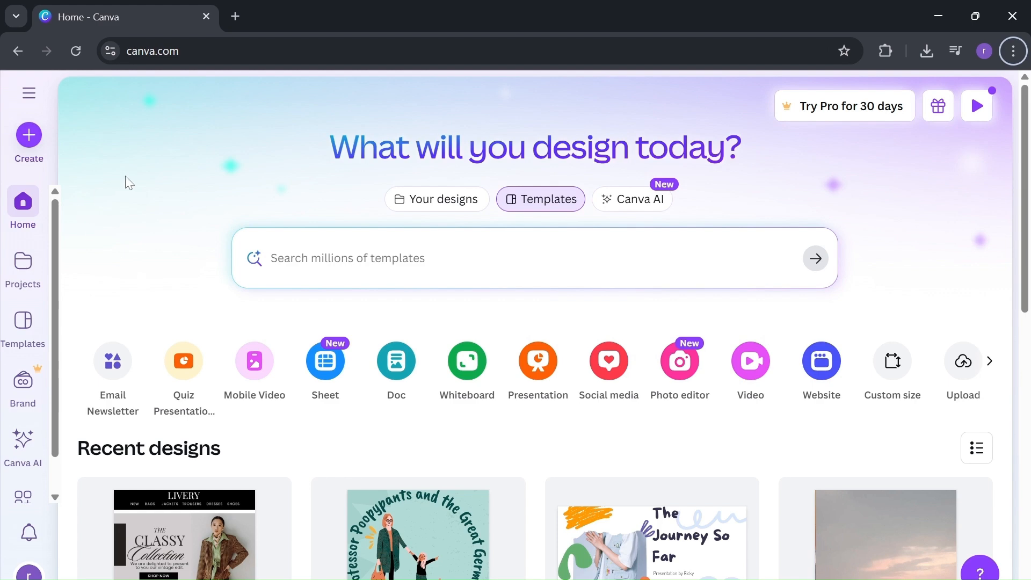
Search the design types for "video" and create a blank mobile video design
left_click(30, 136)
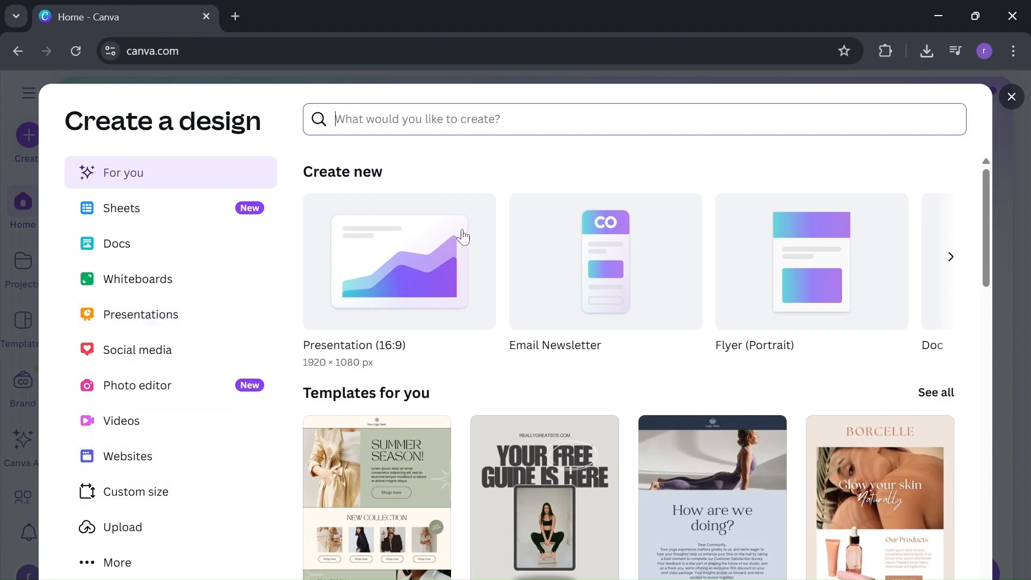
type("vide")
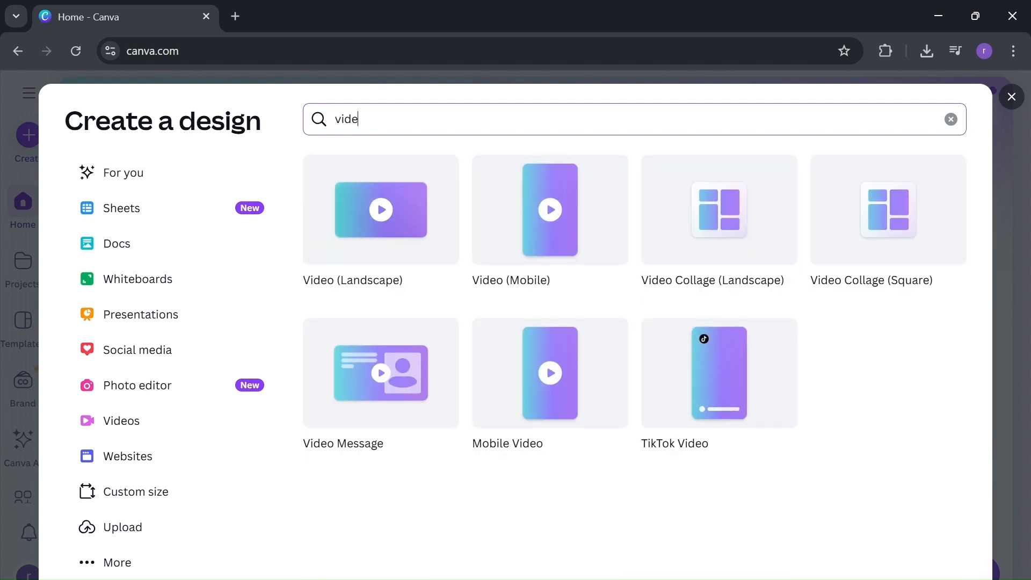
type("o")
left_click(565, 243)
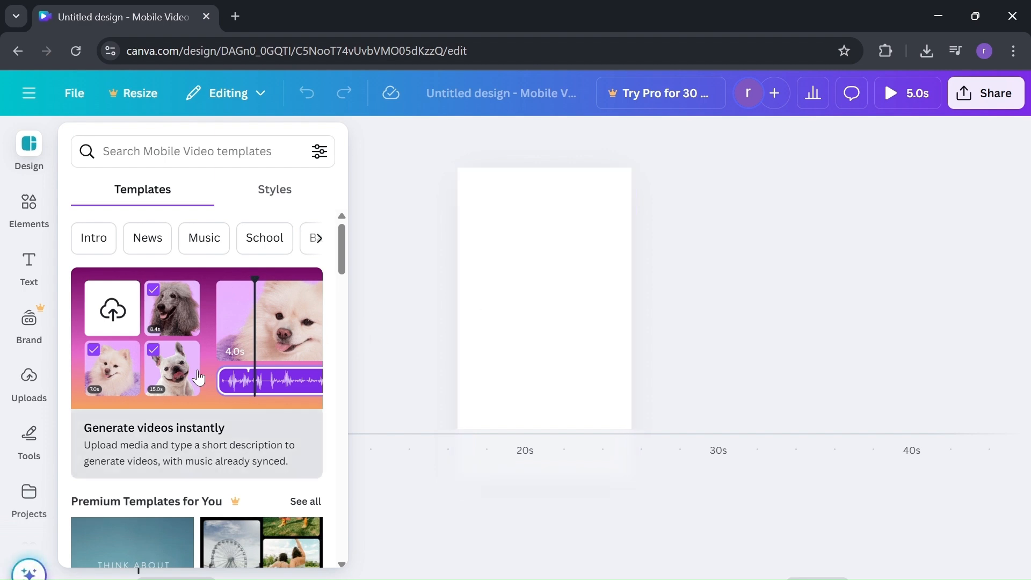
Apply the first page of the template "Fall Recap Mobile Video in Yellow Retro Cinematic Style" to the blank design
scroll(199, 374, "down", 4)
scroll(199, 374, "down", 5)
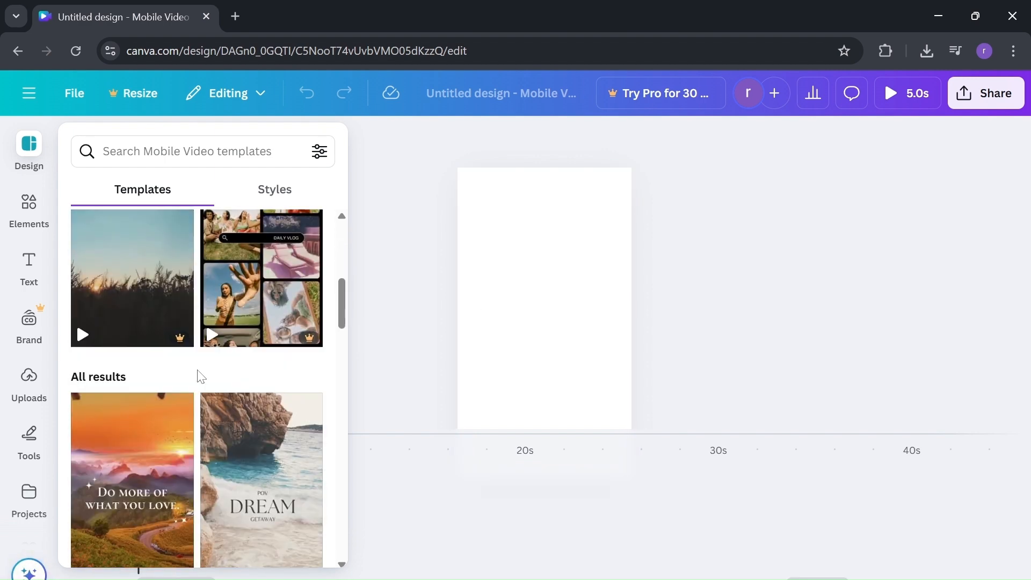
scroll(198, 374, "down", 3)
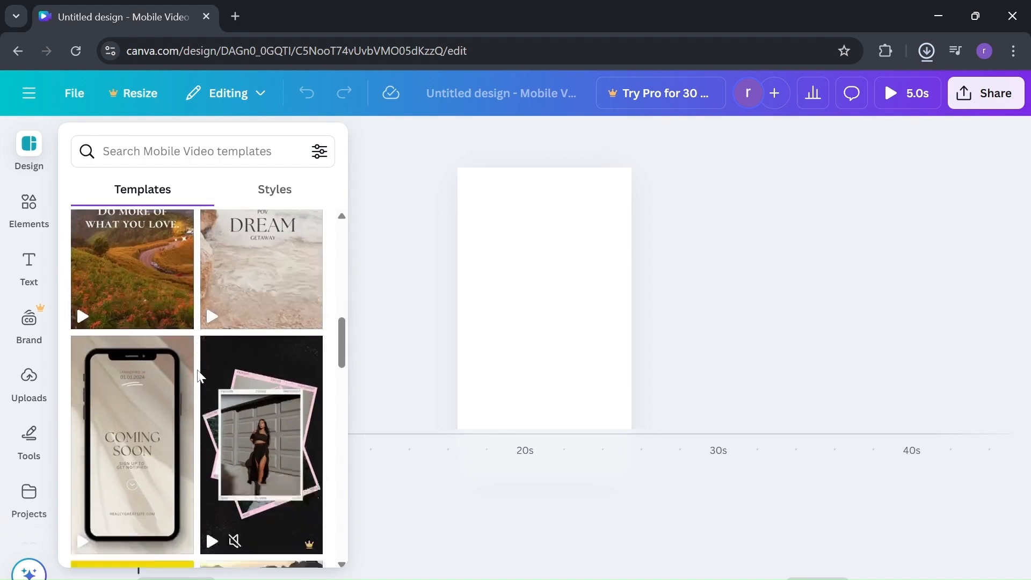
scroll(199, 374, "down", 1)
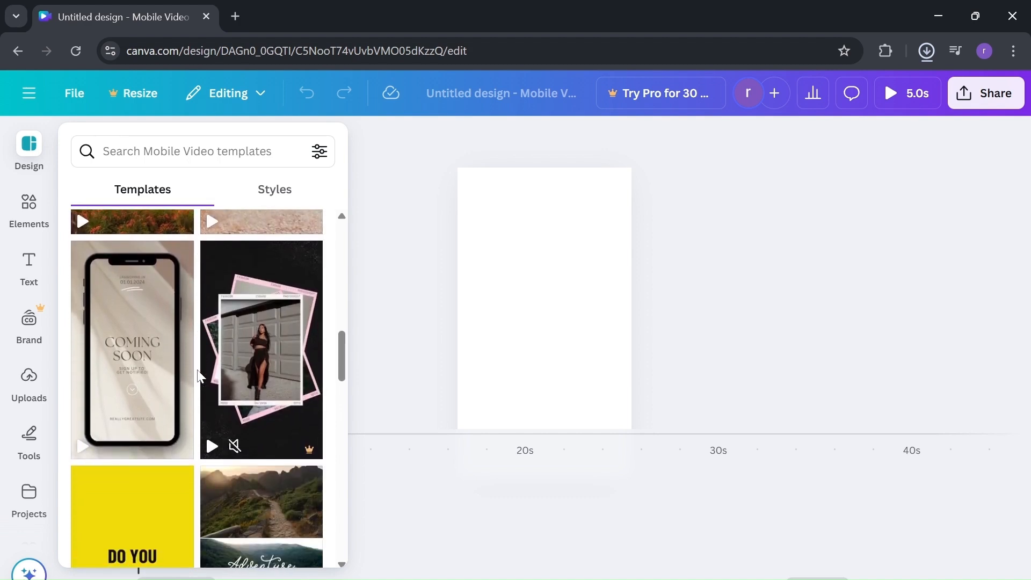
scroll(199, 374, "down", 1)
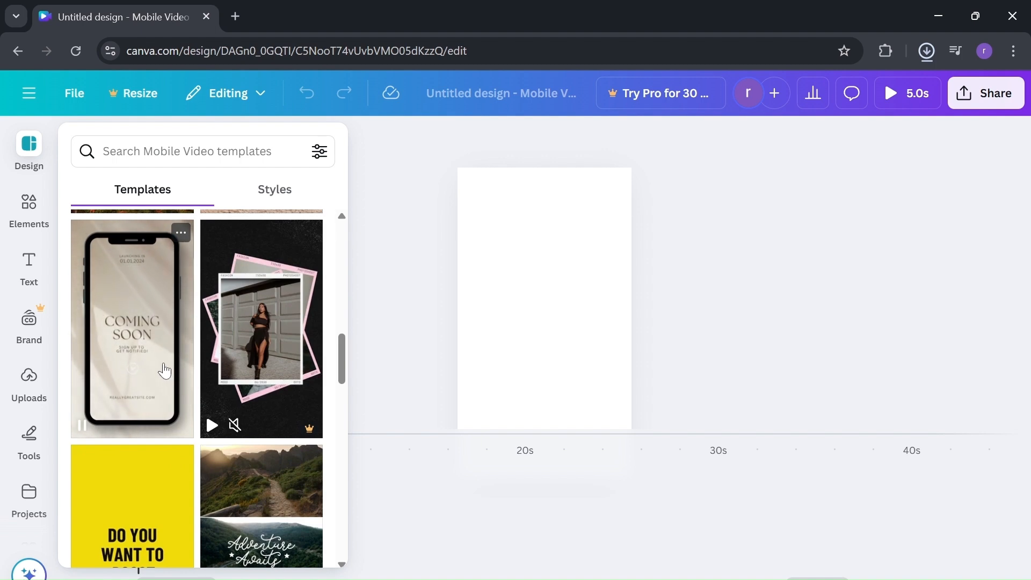
scroll(161, 373, "down", 2)
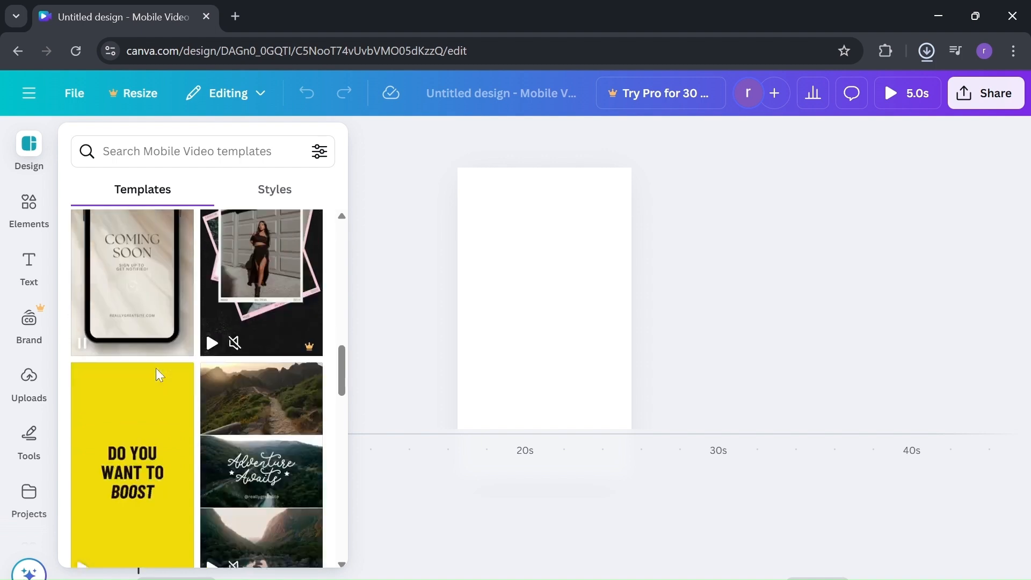
scroll(159, 374, "down", 3)
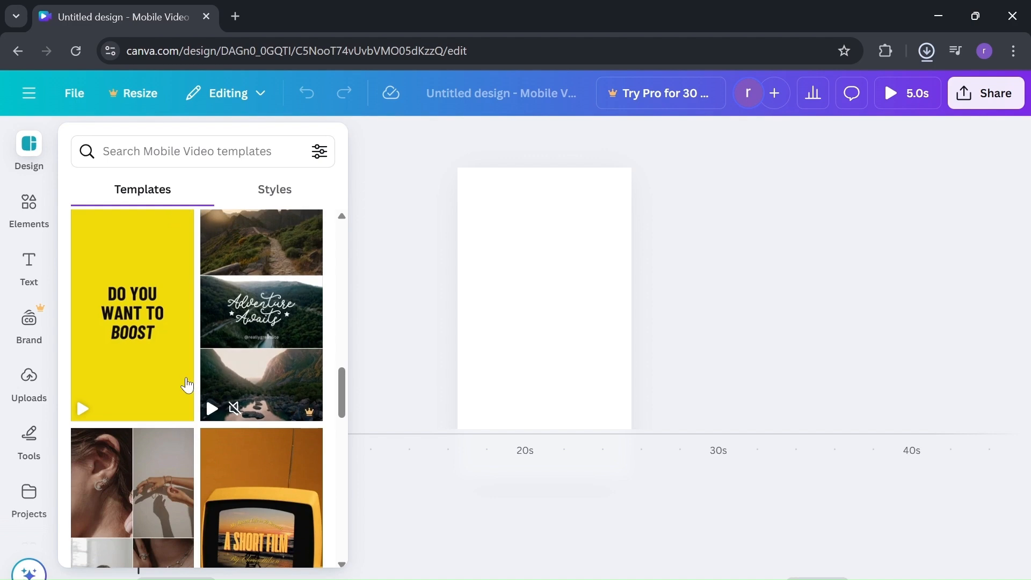
scroll(187, 385, "down", 3)
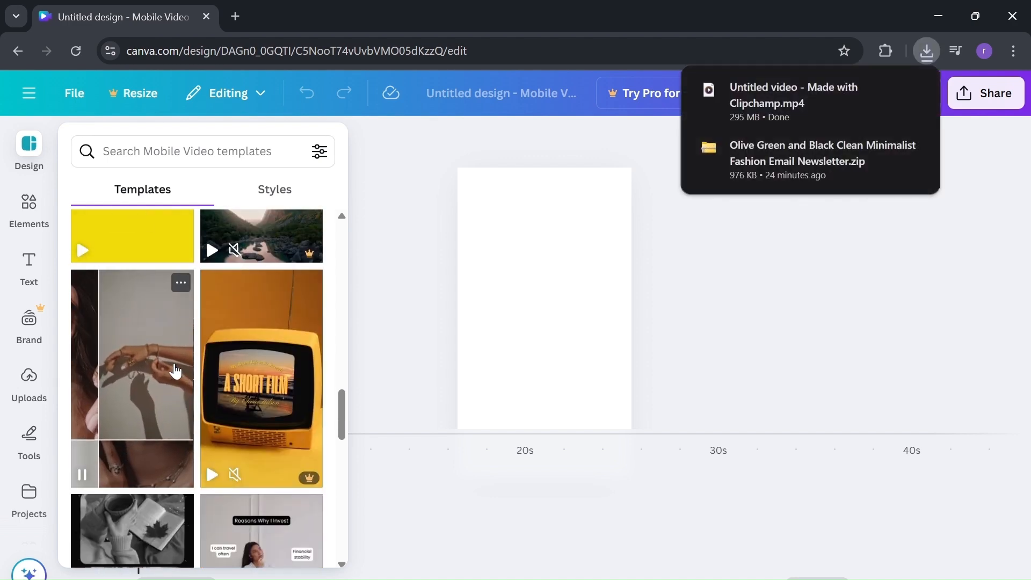
scroll(175, 370, "down", 5)
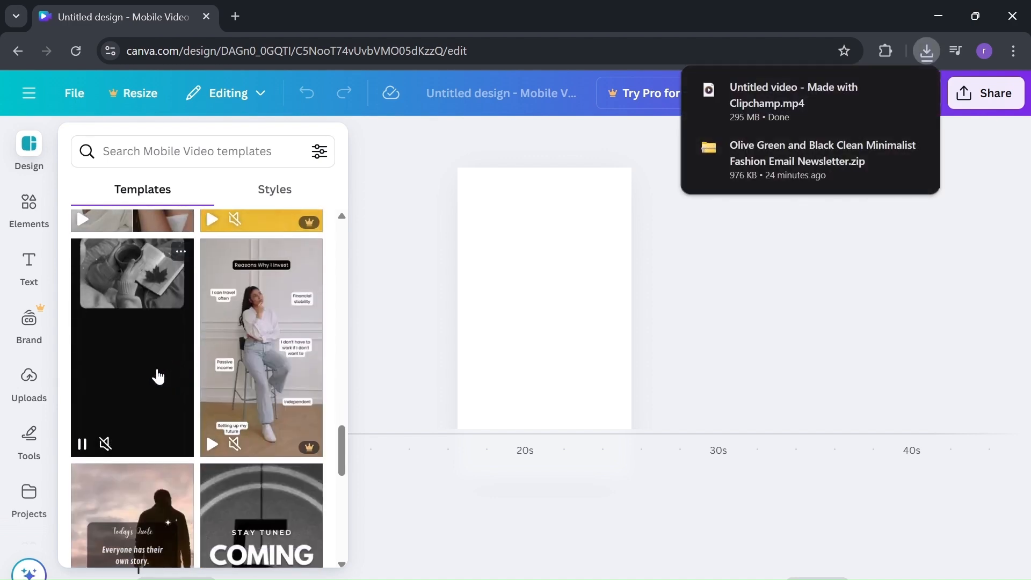
left_click(157, 375)
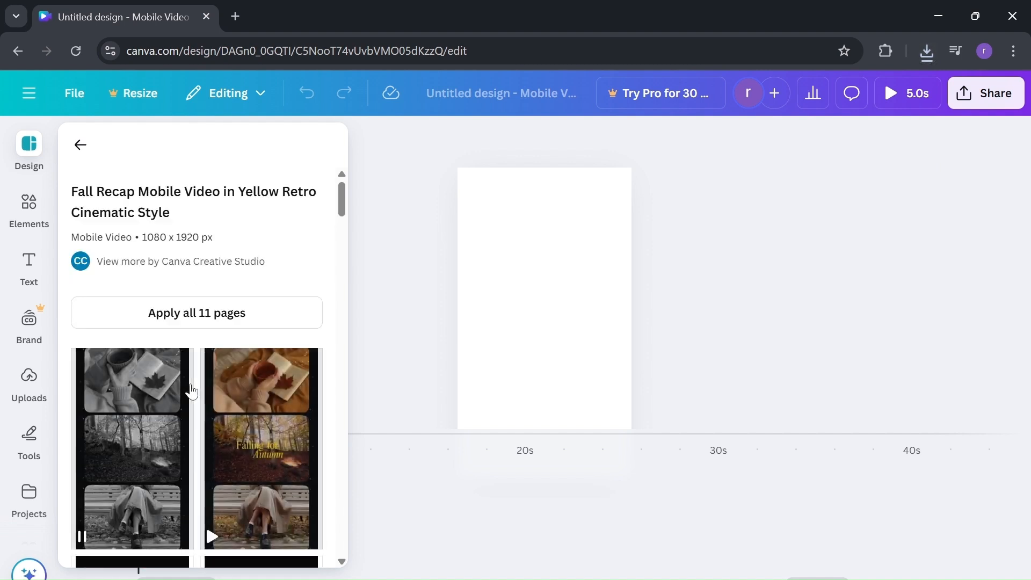
left_click(166, 411)
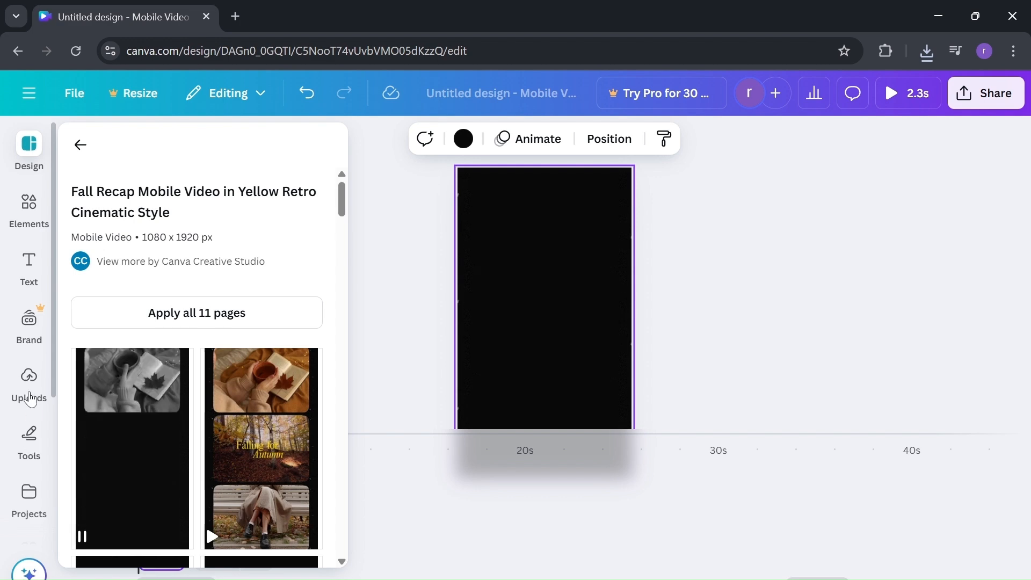
Show the uploaded videos in the media library
left_click(31, 396)
left_click(213, 266)
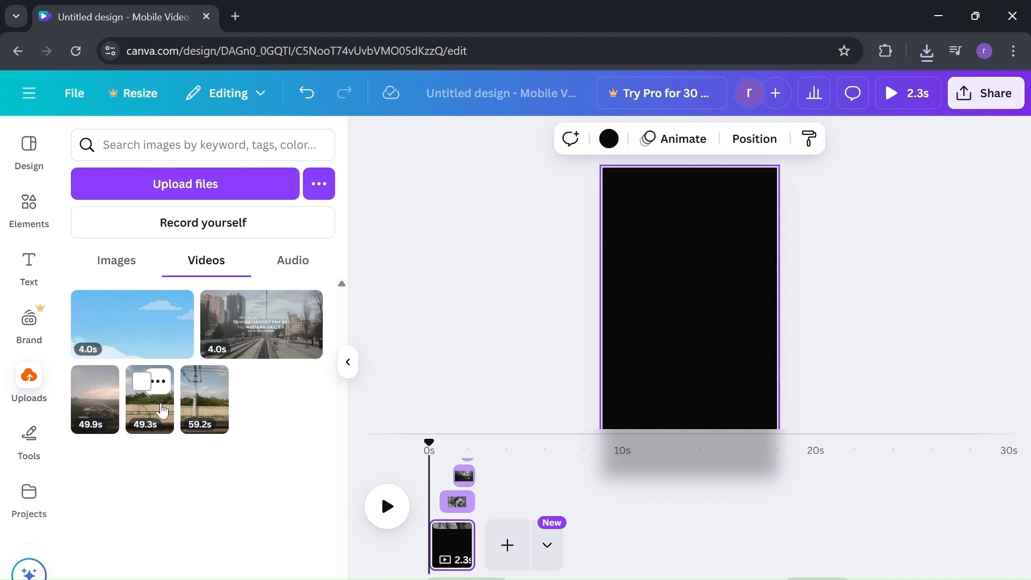
left_click(162, 410)
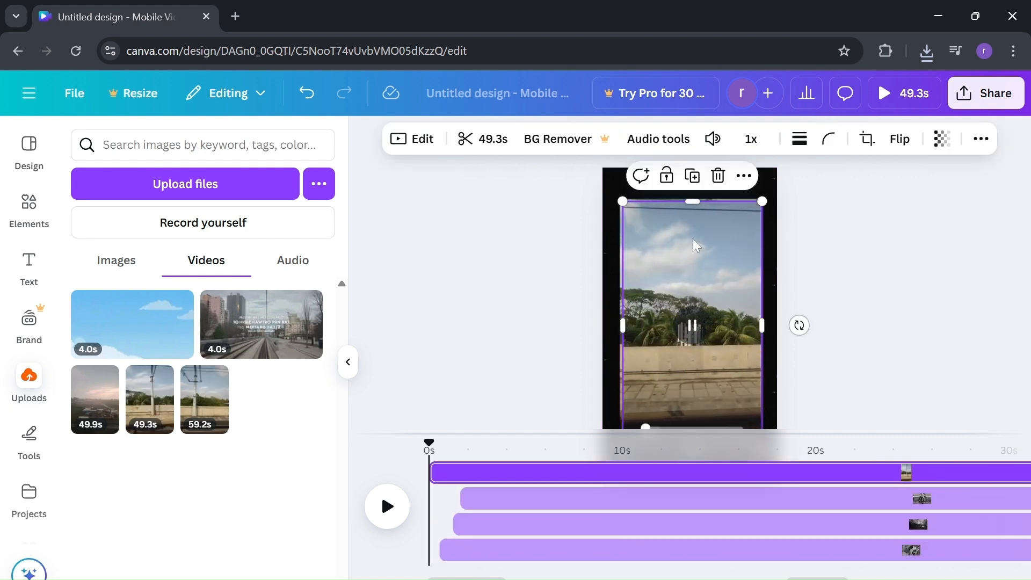
left_click(712, 139)
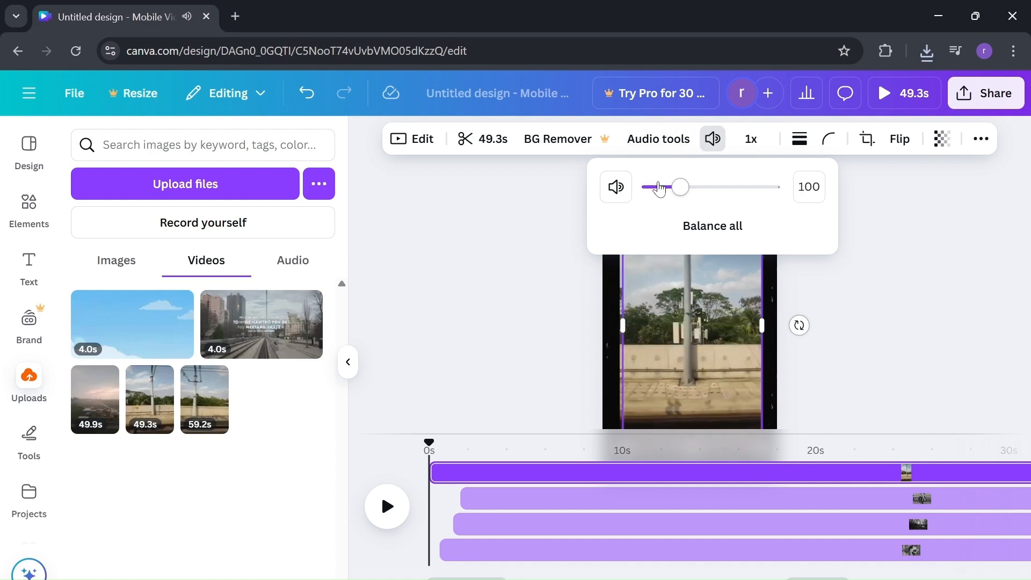
left_click(616, 187)
left_click(474, 267)
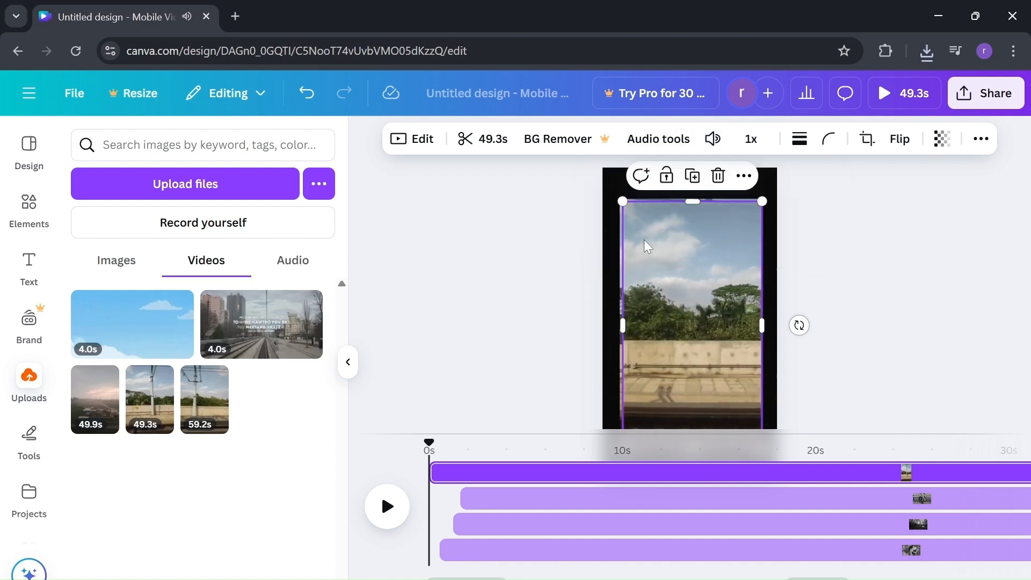
left_click_drag(623, 201, 578, 184)
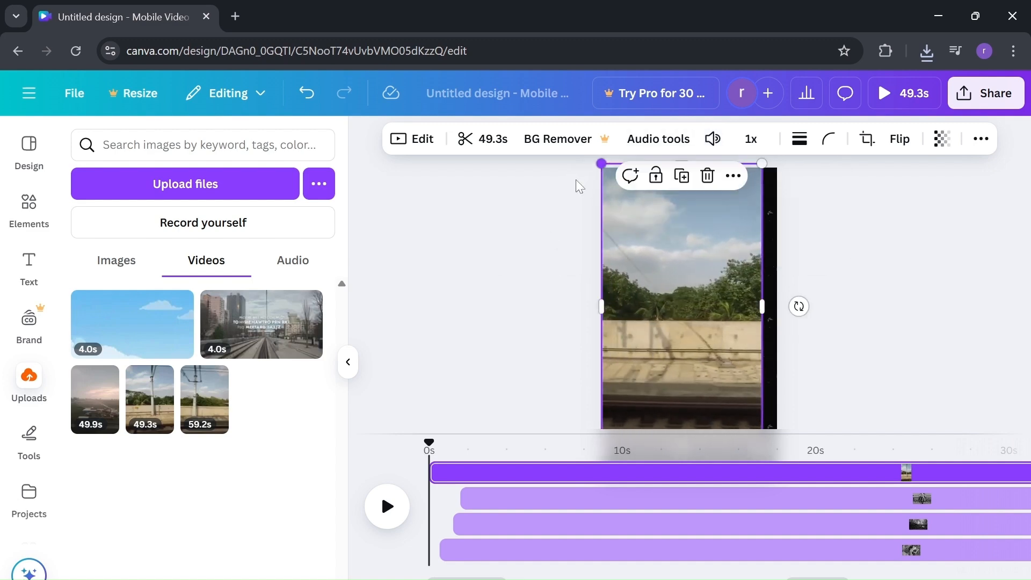
left_click_drag(716, 214, 696, 388)
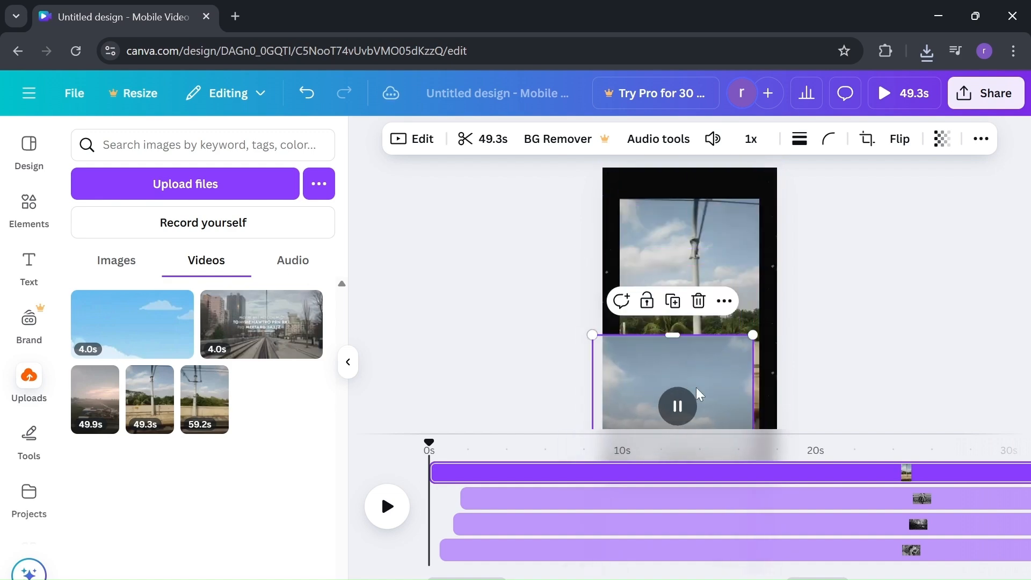
left_click(698, 301)
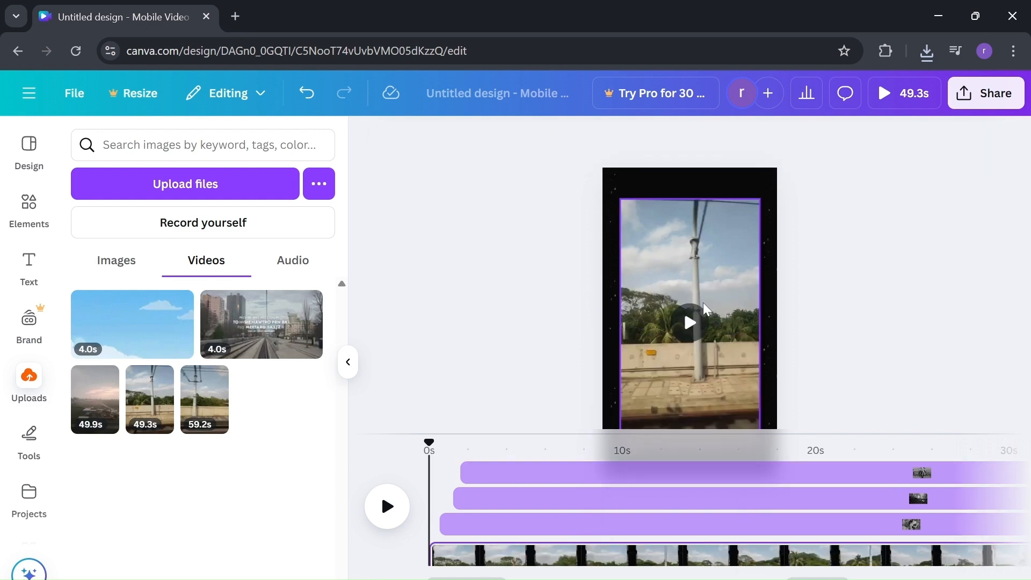
left_click_drag(738, 239, 875, 308)
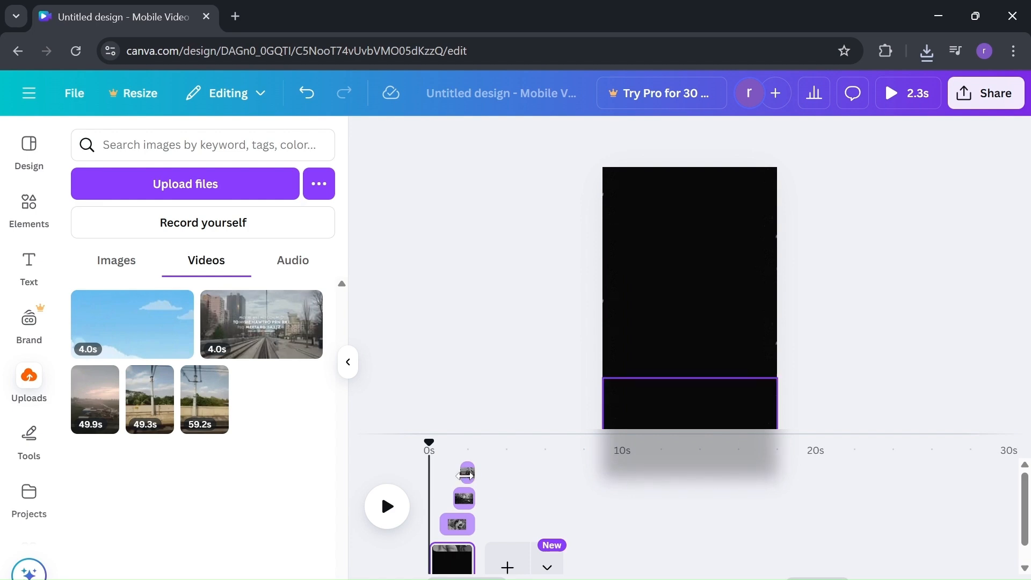
Replace the clip in the upper film frame with the uploaded 49.3 s video and set its volume to 0
left_click(465, 474)
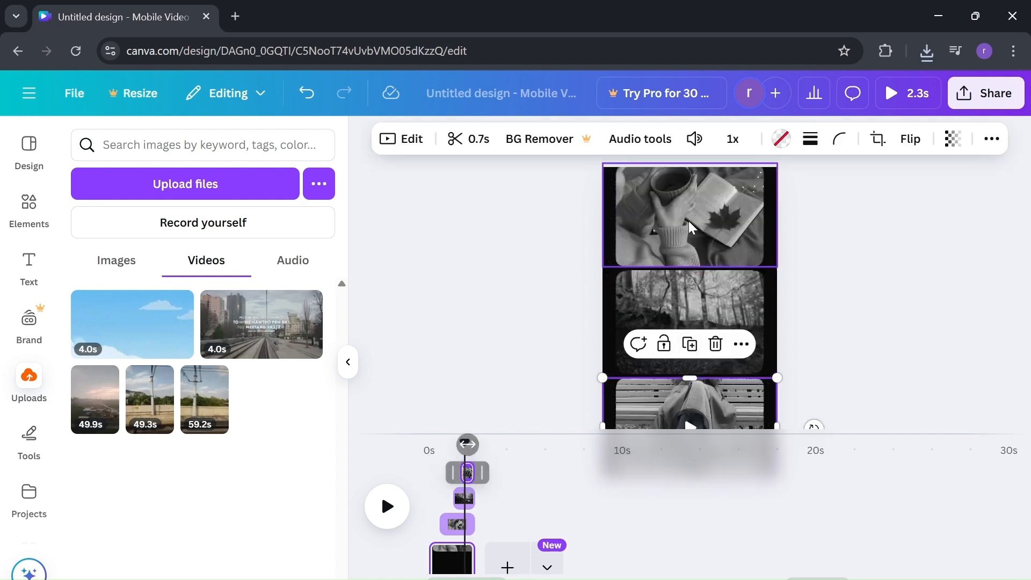
left_click(457, 524)
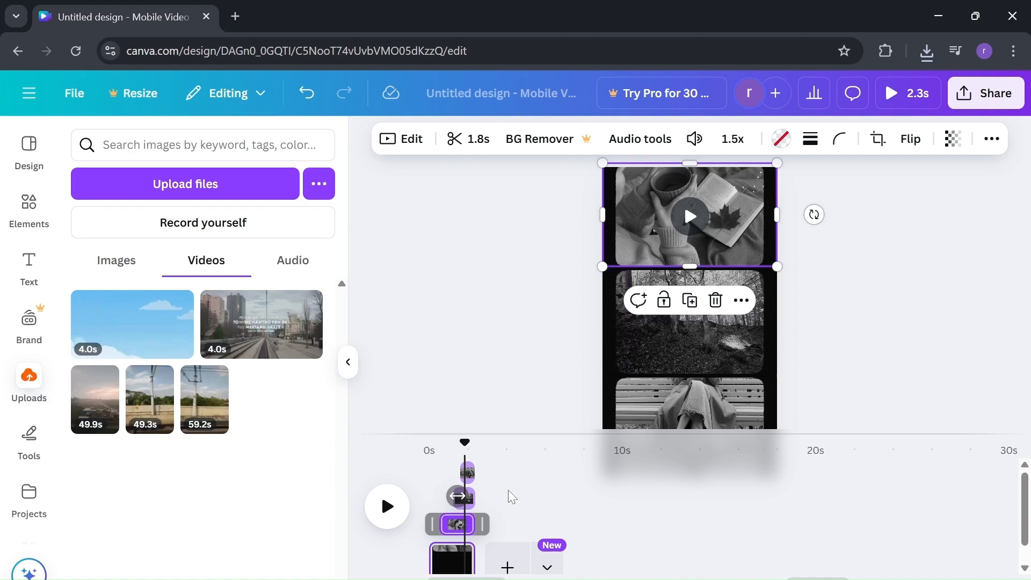
left_click_drag(150, 397, 718, 233)
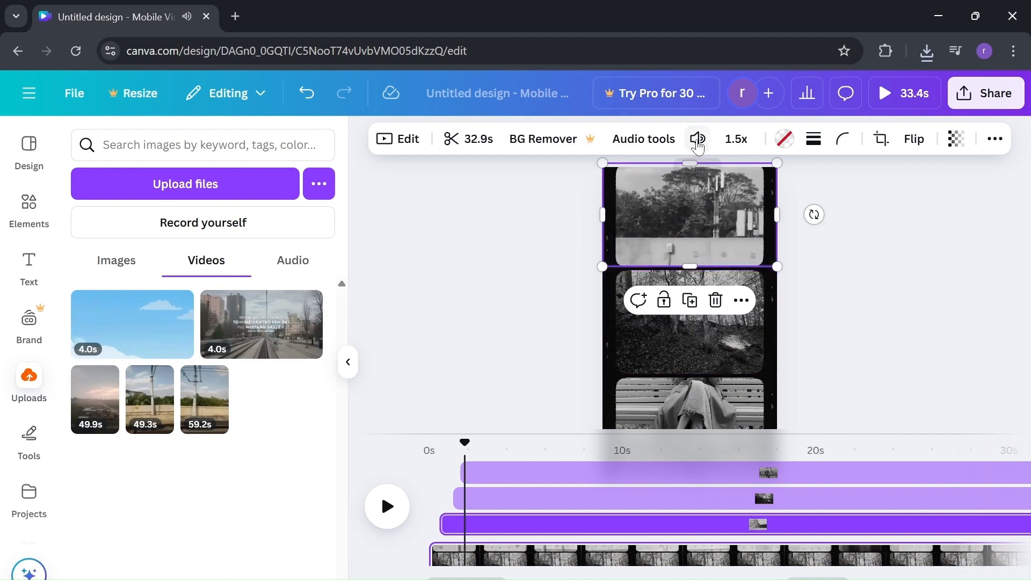
left_click(697, 141)
left_click_drag(664, 187, 634, 191)
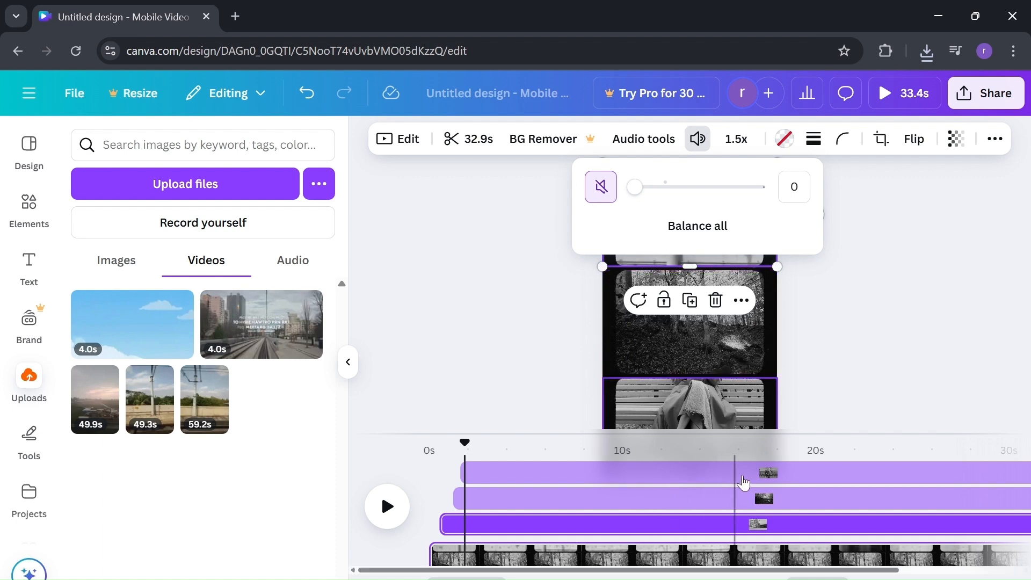
Try to replace the middle film frame's clip with the uploaded 59.2 s video, and set the middle clip's volume to 0
left_click(752, 503)
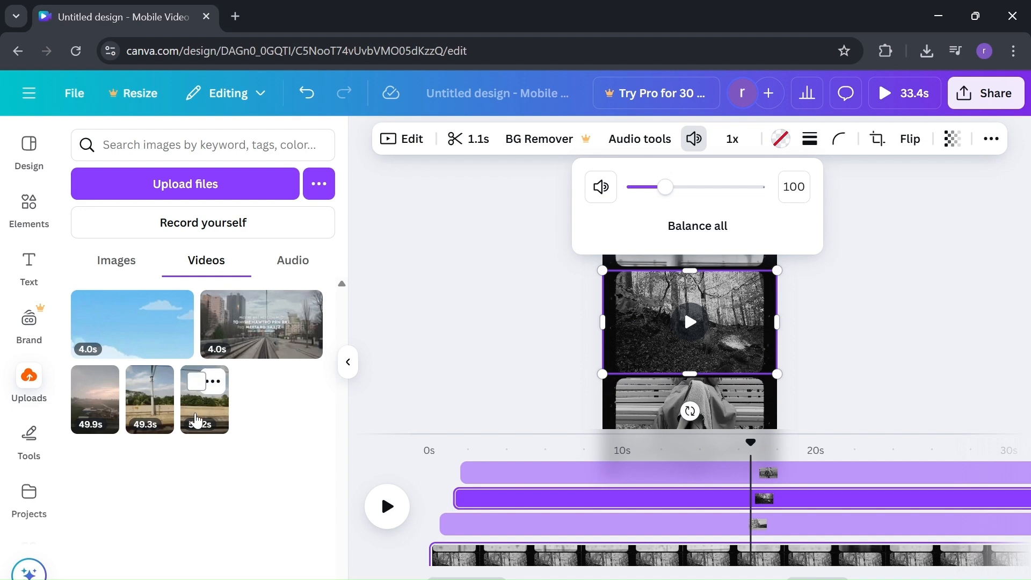
left_click_drag(197, 420, 689, 352)
left_click(696, 146)
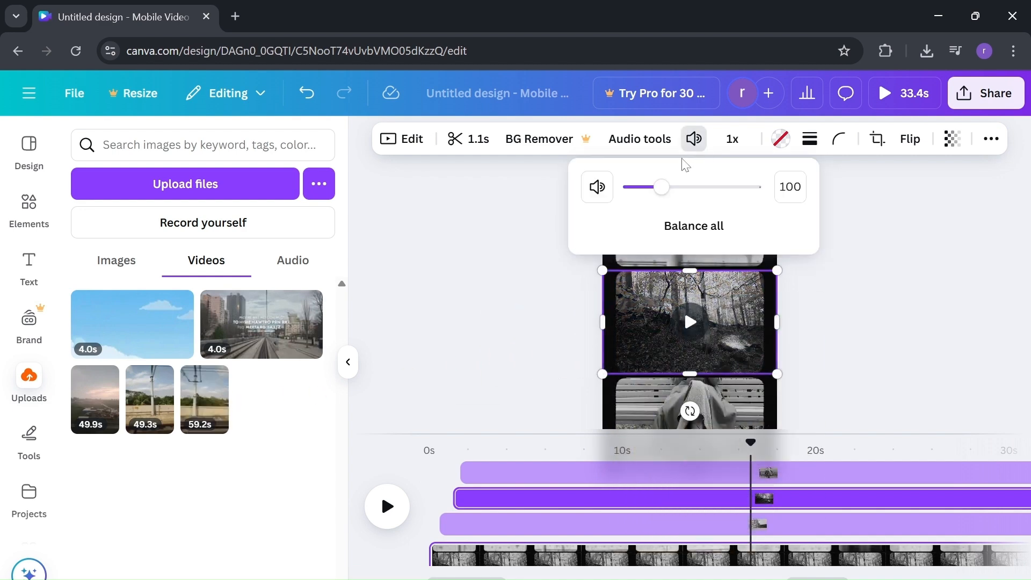
left_click_drag(659, 188, 594, 207)
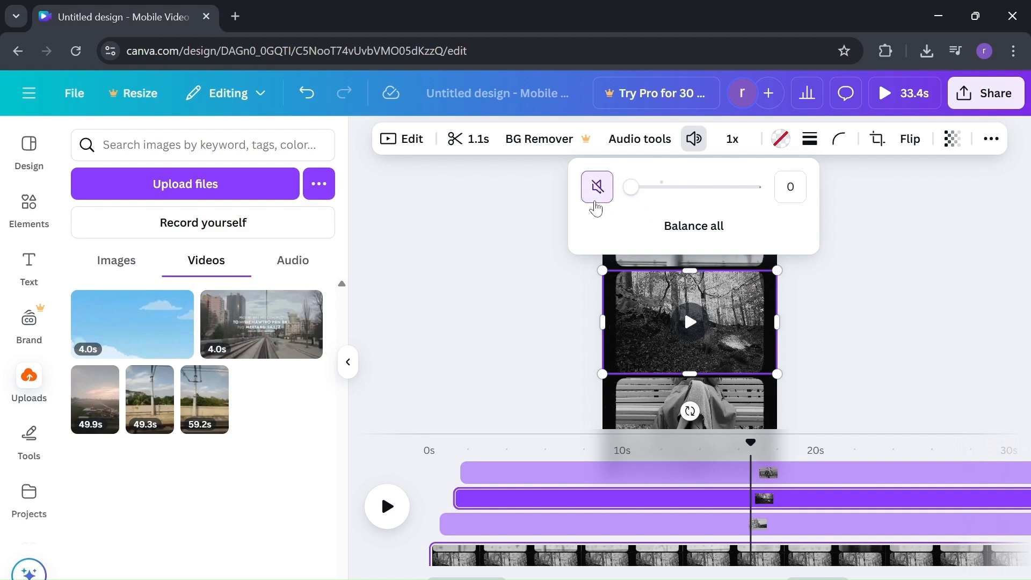
left_click(442, 397)
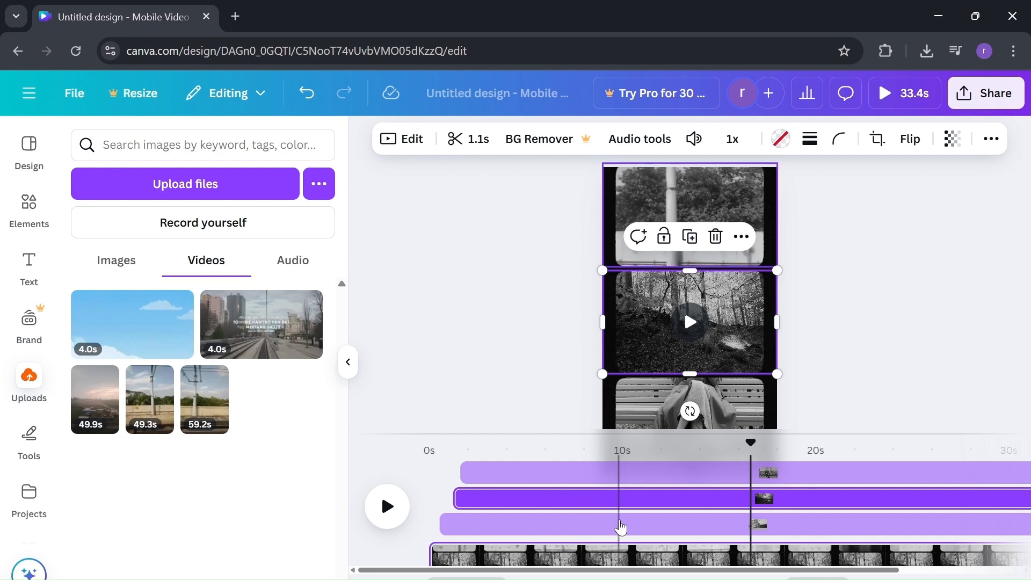
Replace the clip in the lower film frame with the uploaded 49.3 s video and make sure the upper clip's volume is 0
left_click(620, 527)
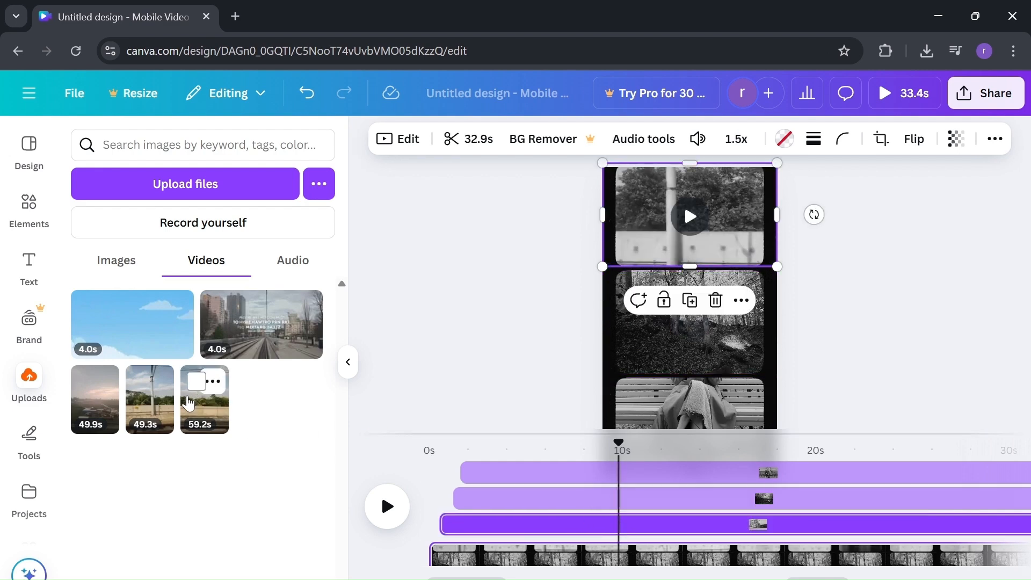
left_click_drag(138, 411, 665, 408)
left_click(698, 140)
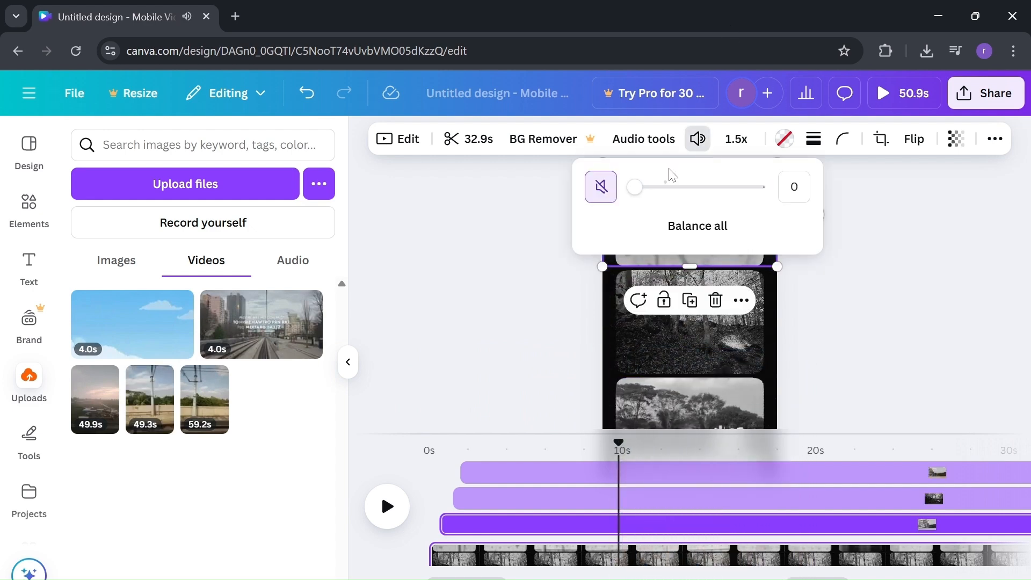
left_click(641, 187)
left_click(600, 187)
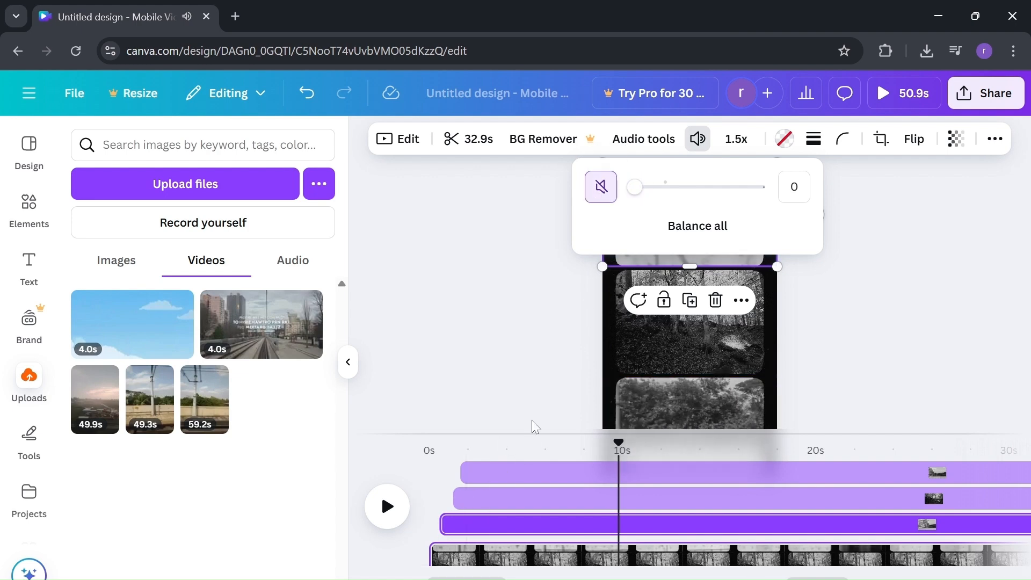
Select the lower film frame's clip and play the video from the beginning for a few seconds
left_click(703, 411)
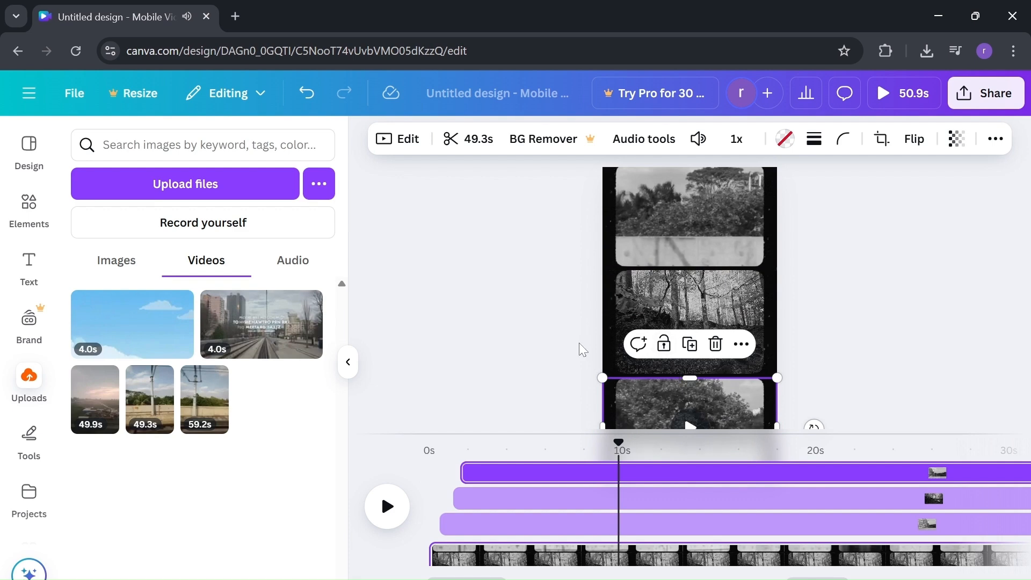
key("Delete")
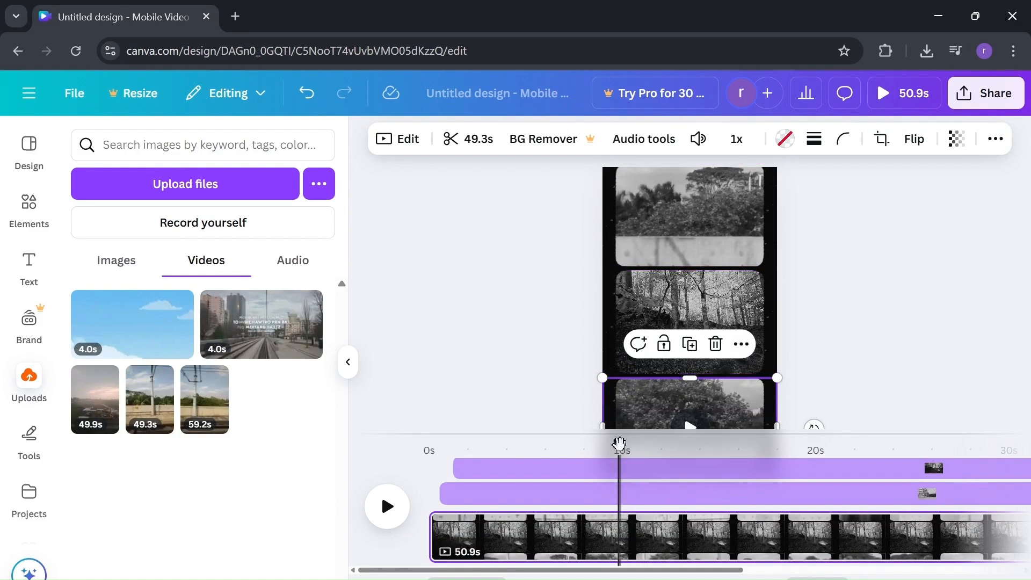
left_click_drag(619, 443, 428, 444)
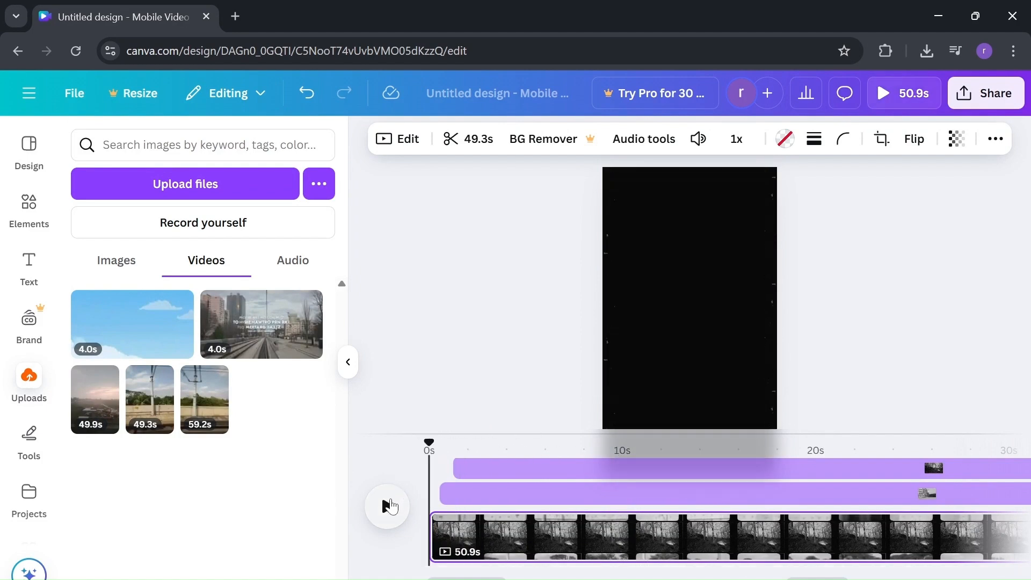
left_click(390, 506)
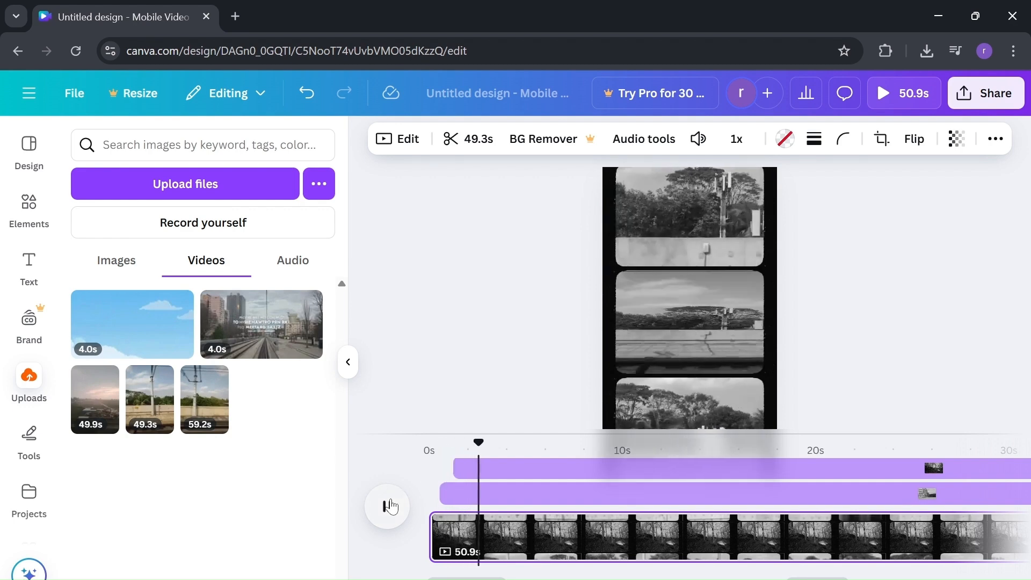
left_click(390, 505)
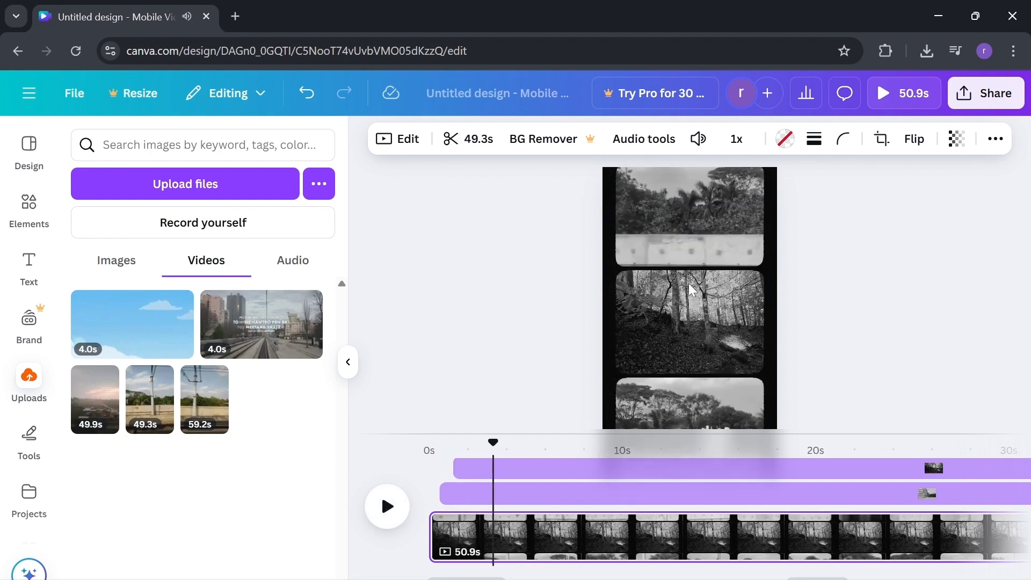
Set the lower film frame clip's volume to 0 and play the video briefly to check the sound
left_click(702, 145)
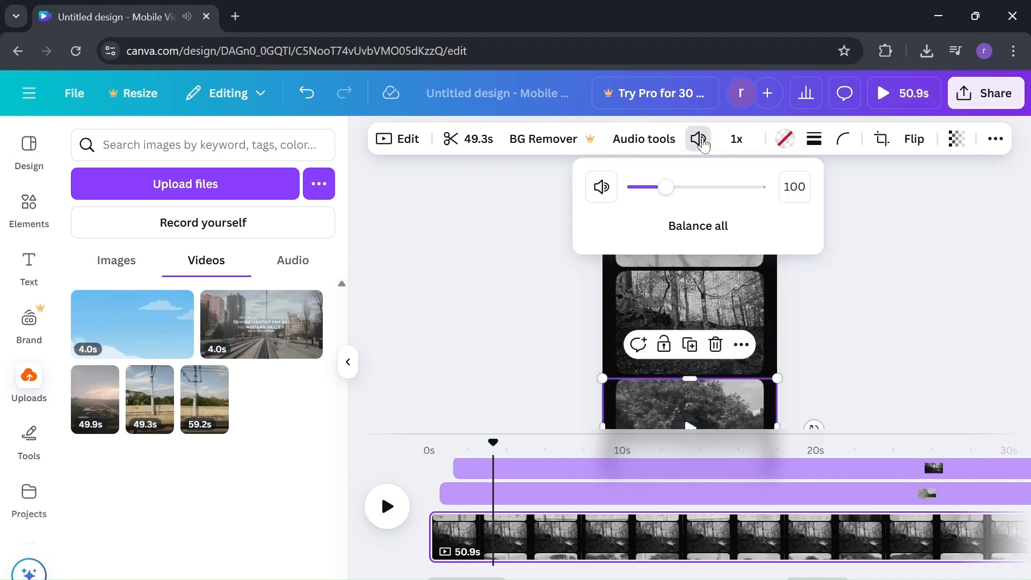
left_click_drag(638, 194, 629, 188)
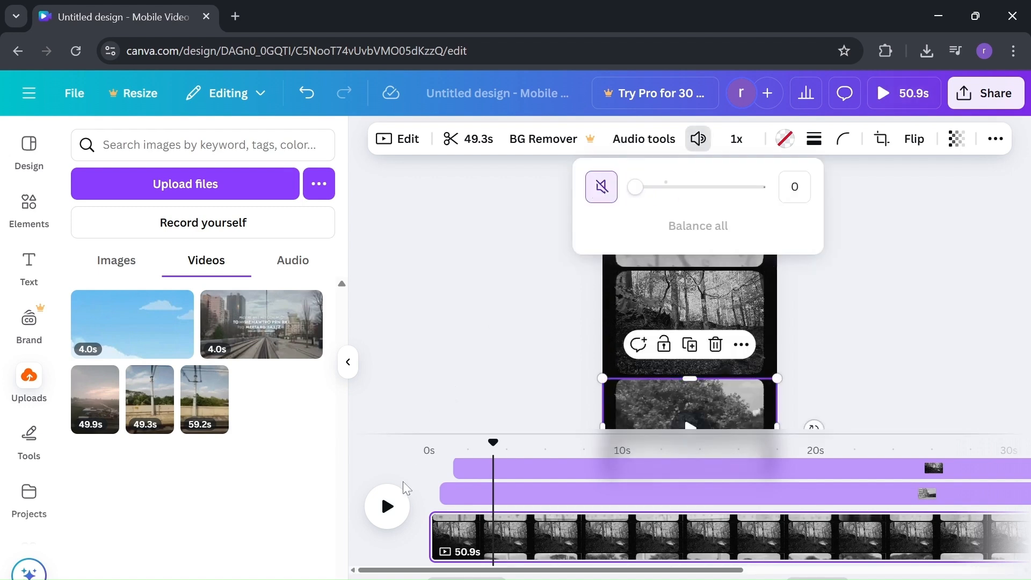
left_click(390, 501)
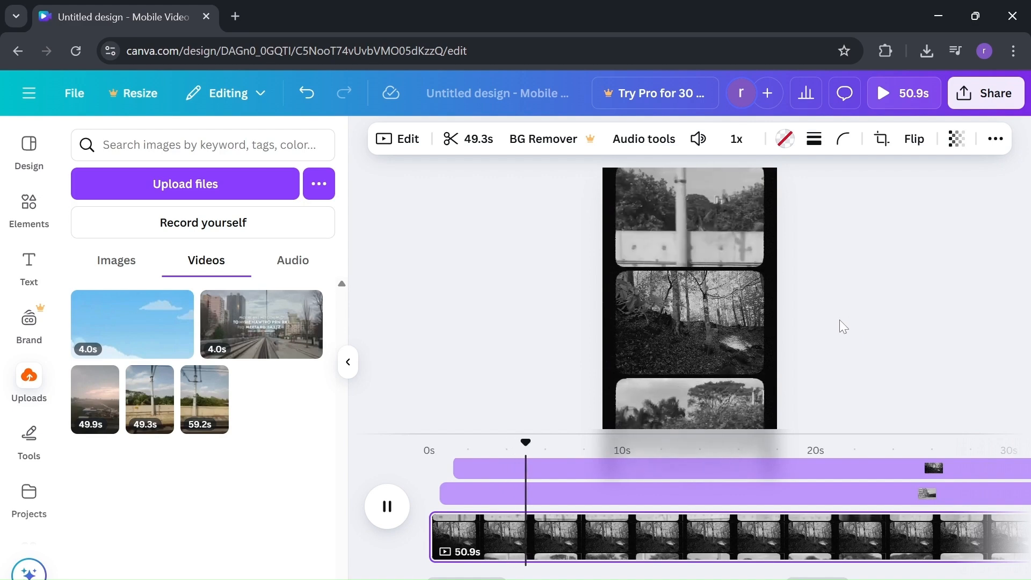
key("space")
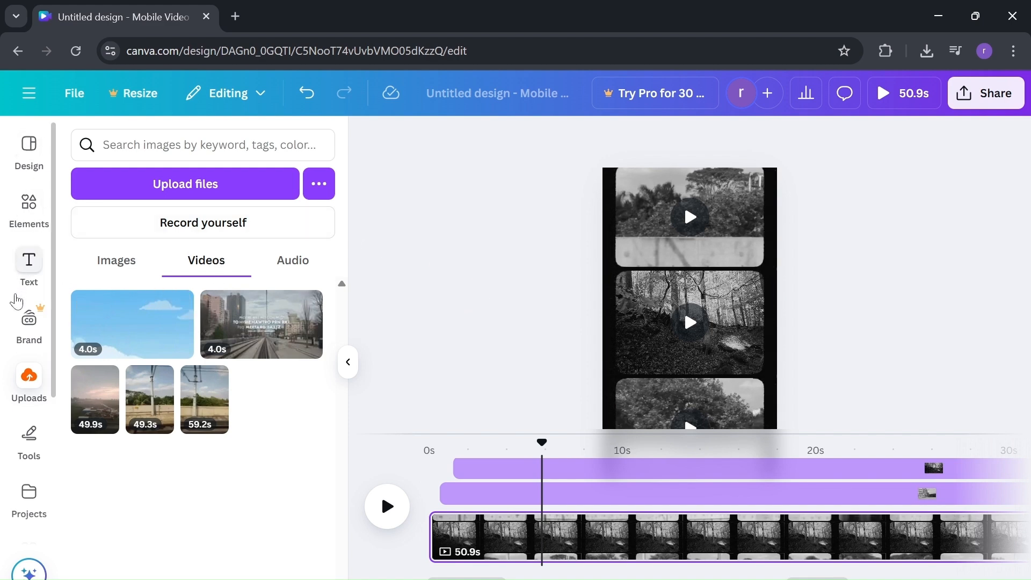
Search the Canva apps for "Text to Speech"
scroll(16, 302, "down", 5)
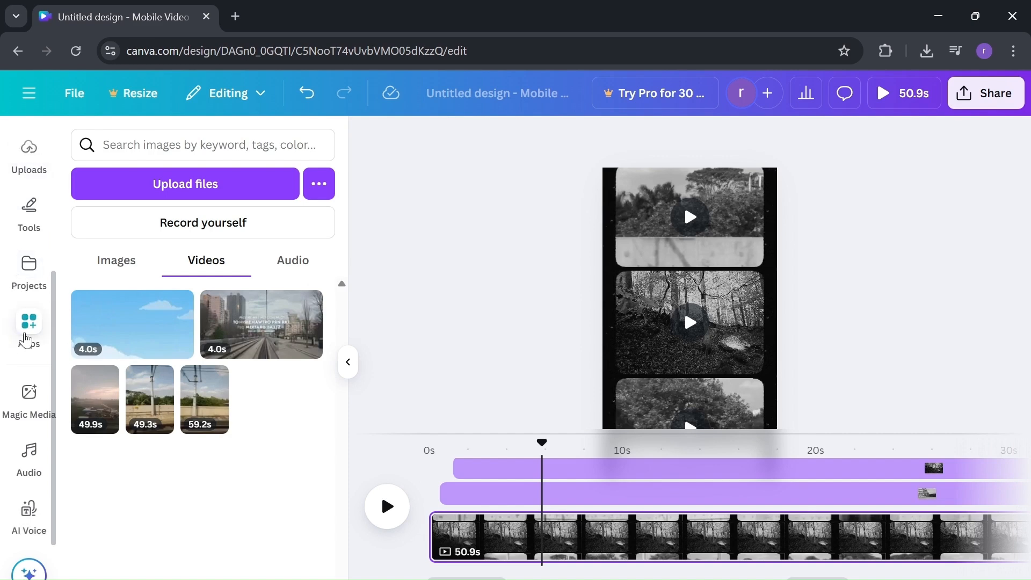
left_click(28, 334)
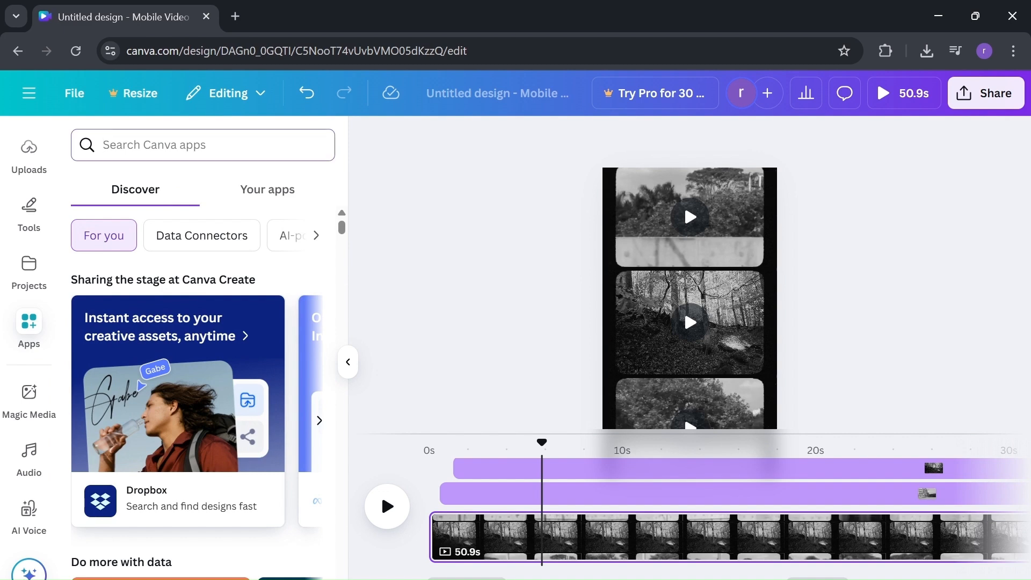
type("te")
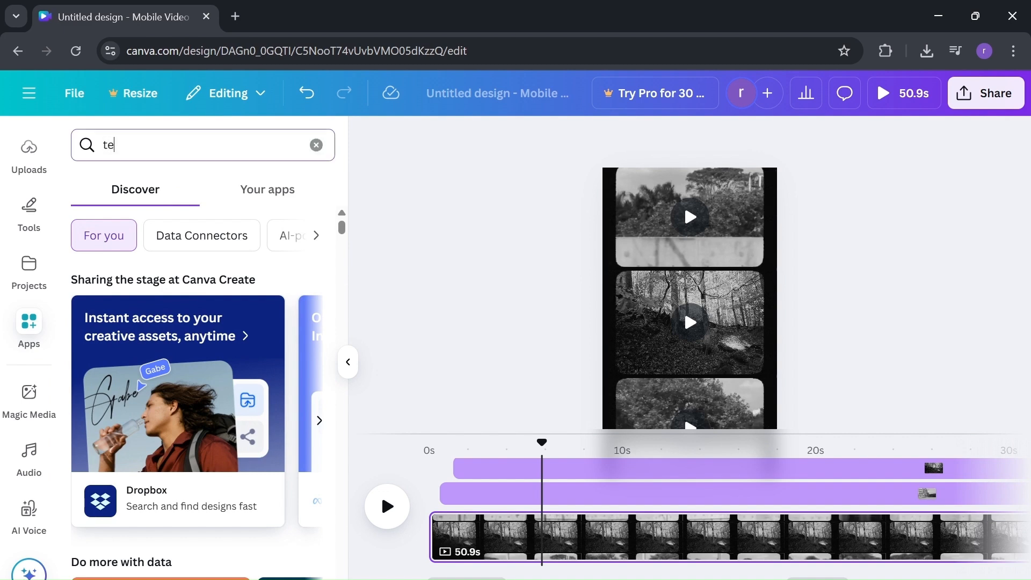
type("xt to ")
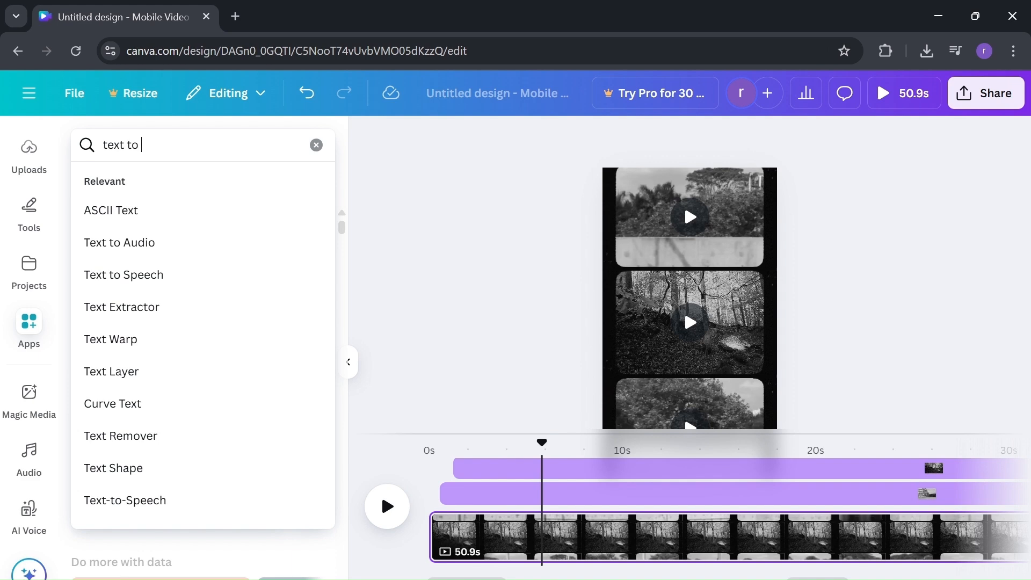
type("speech")
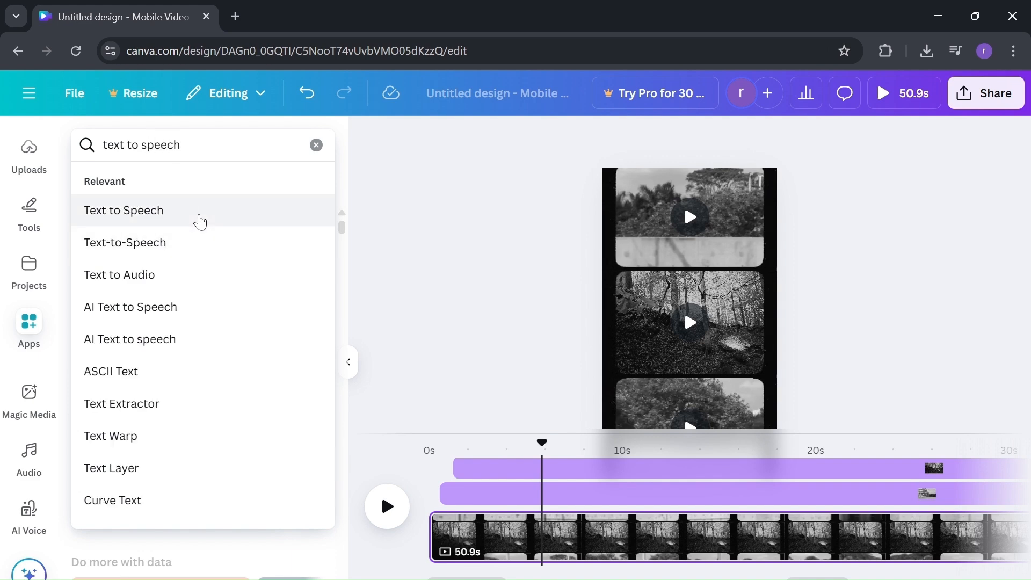
left_click(200, 219)
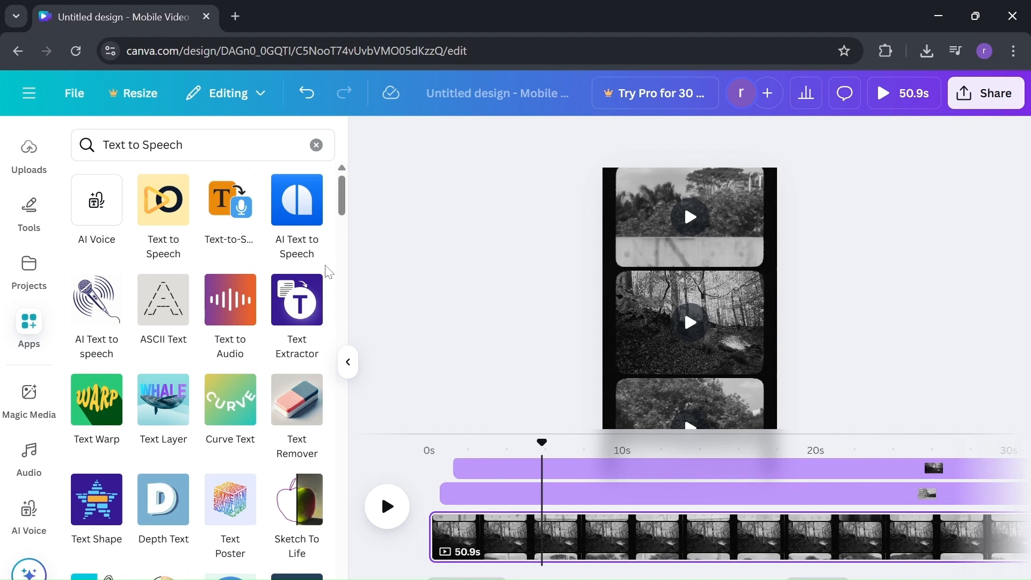
Browse the text-to-speech app results and open the AI Text to speech app by Saifs AI
scroll(289, 286, "down", 3)
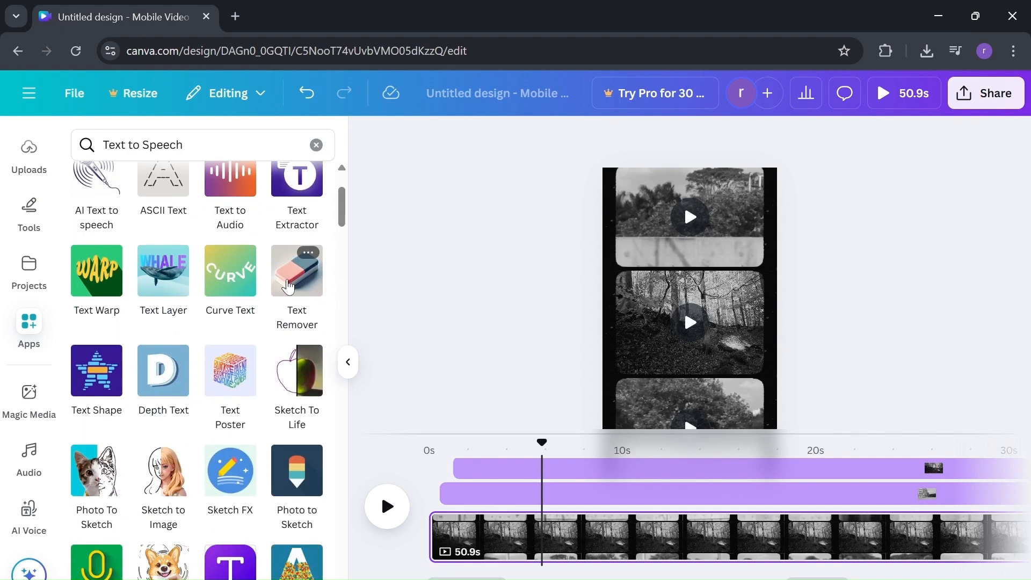
scroll(289, 287, "up", 3)
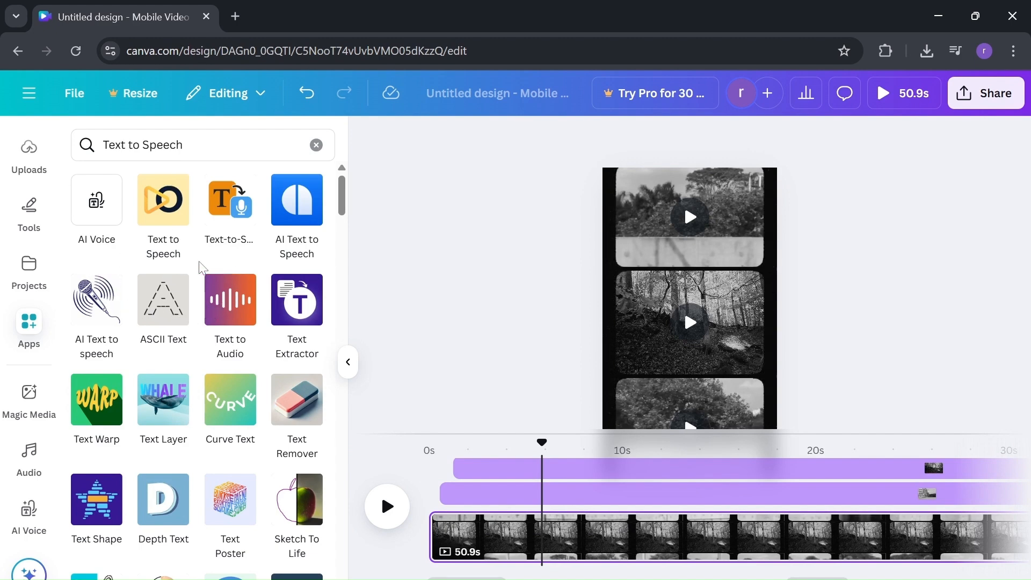
scroll(201, 267, "down", 5)
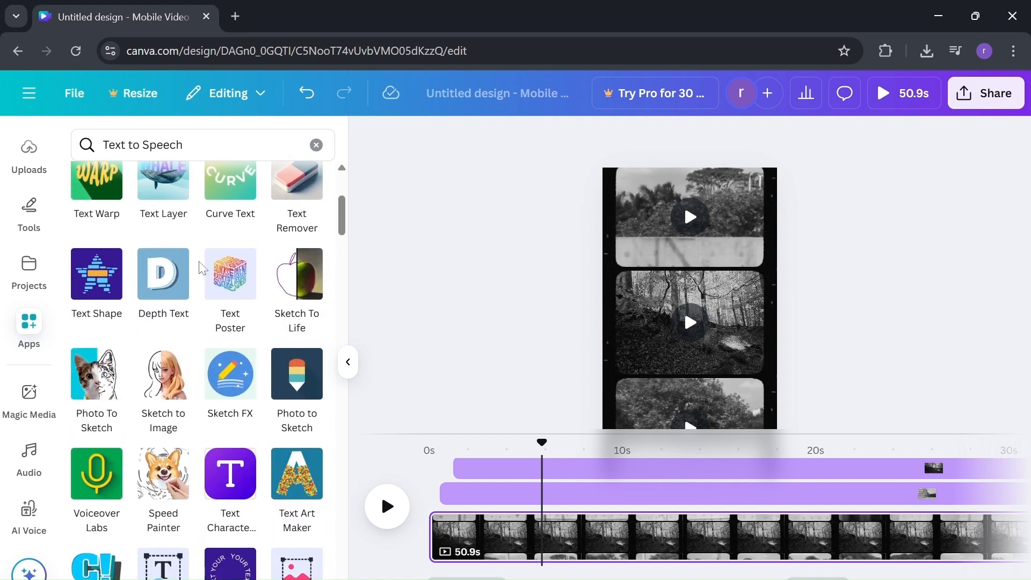
scroll(201, 267, "up", 2)
scroll(201, 266, "up", 3)
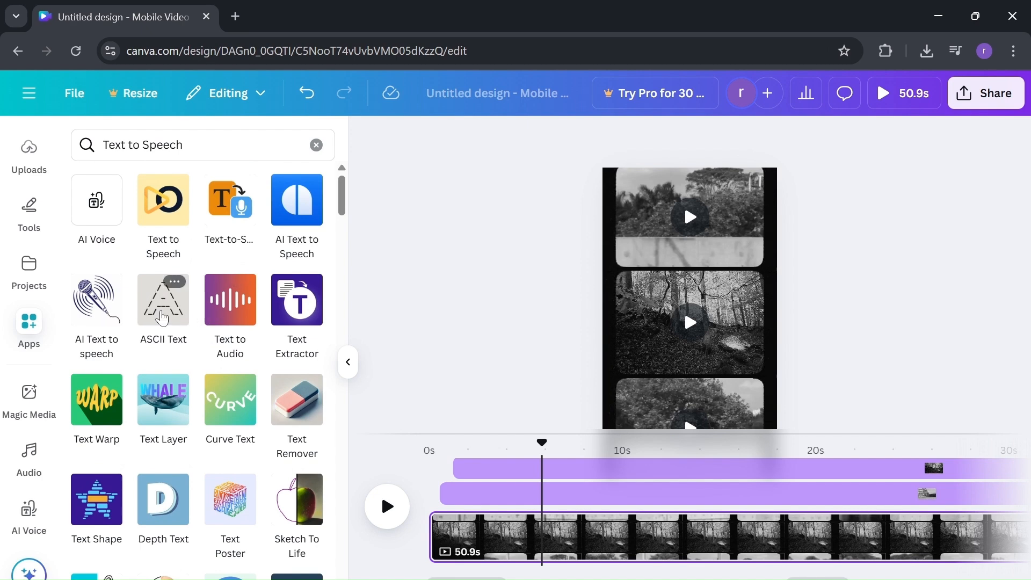
left_click(95, 308)
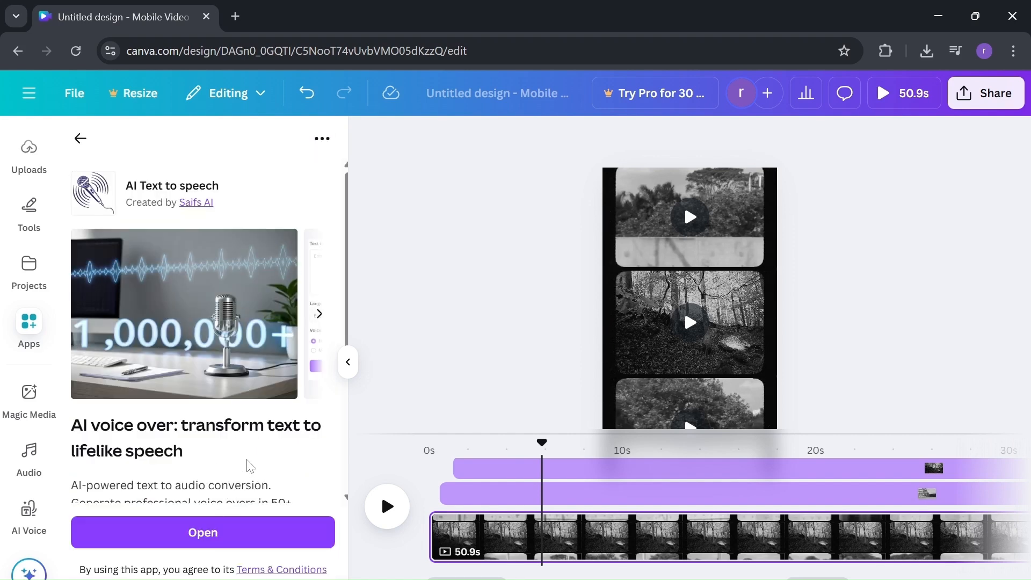
left_click(241, 534)
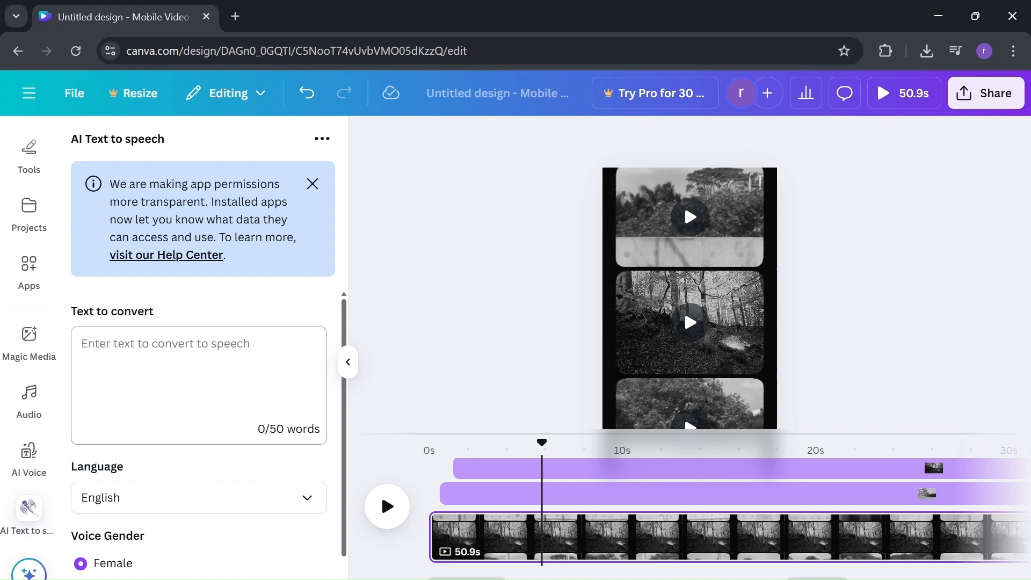
Enter "Its very refreshing to go on a train journey specially if its a metro rail." as the text to convert to speech
left_click(82, 343)
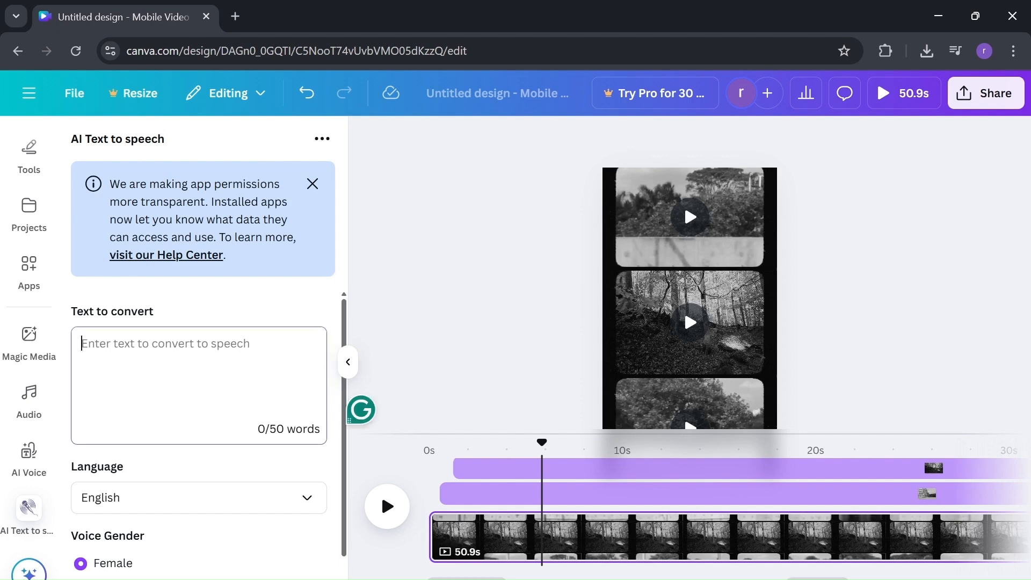
type("Its")
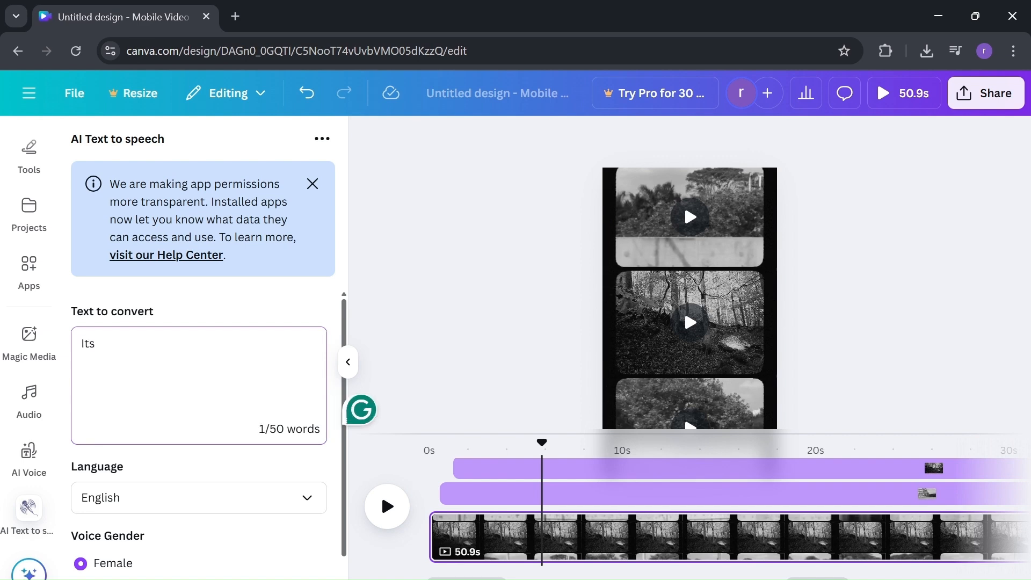
type(" very re")
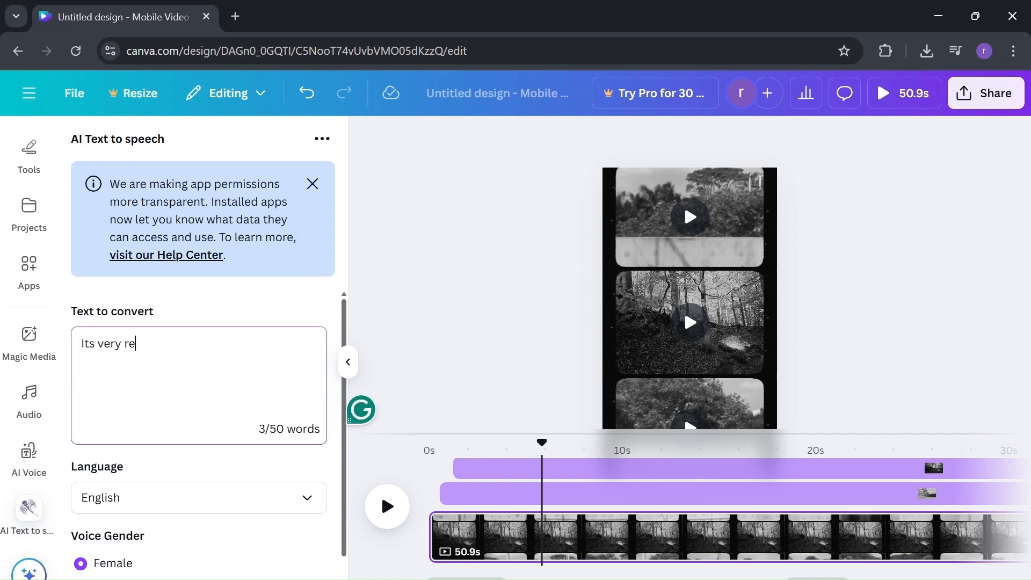
type("freshing")
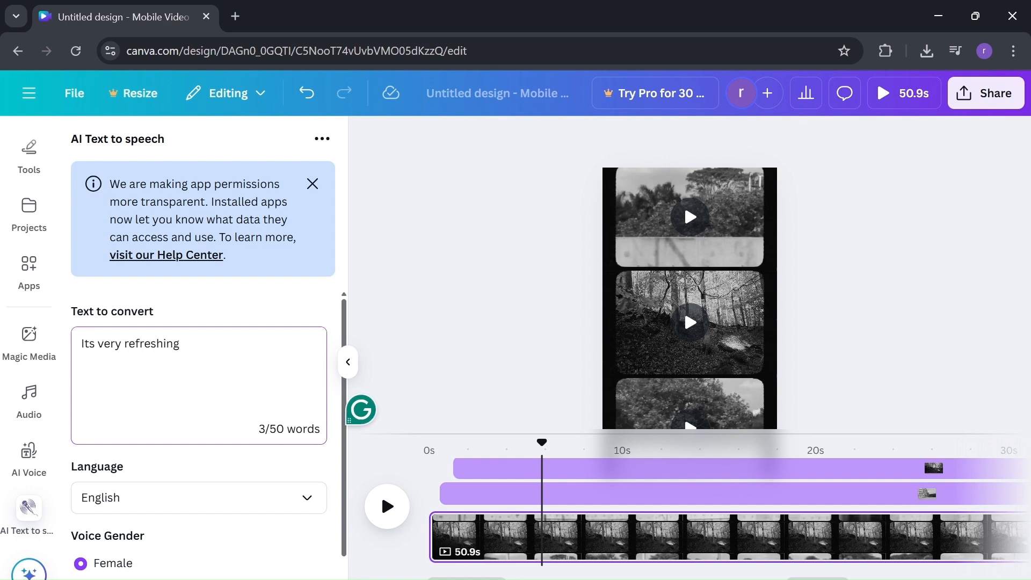
type(" to go on a train jour")
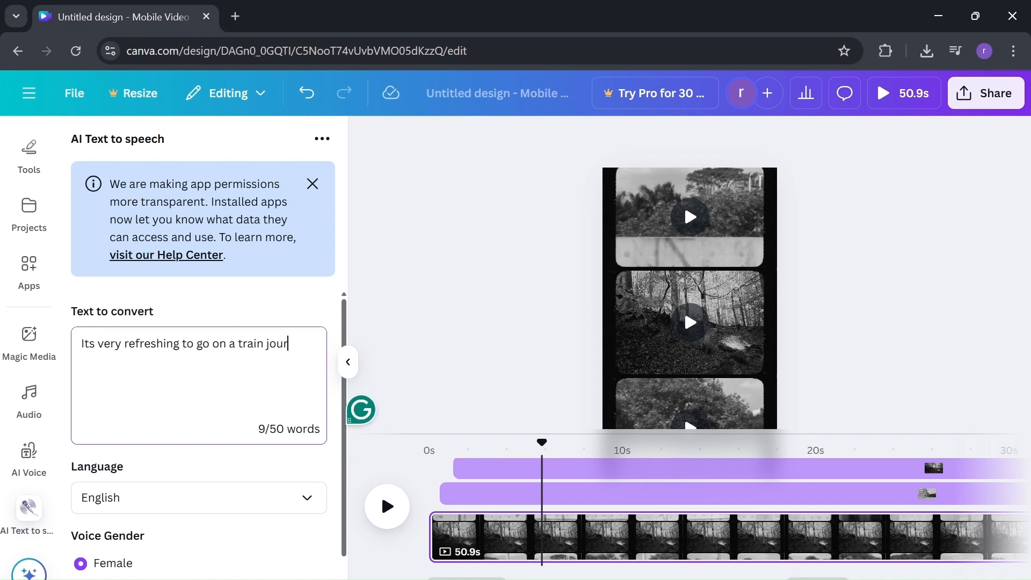
type("ney spec")
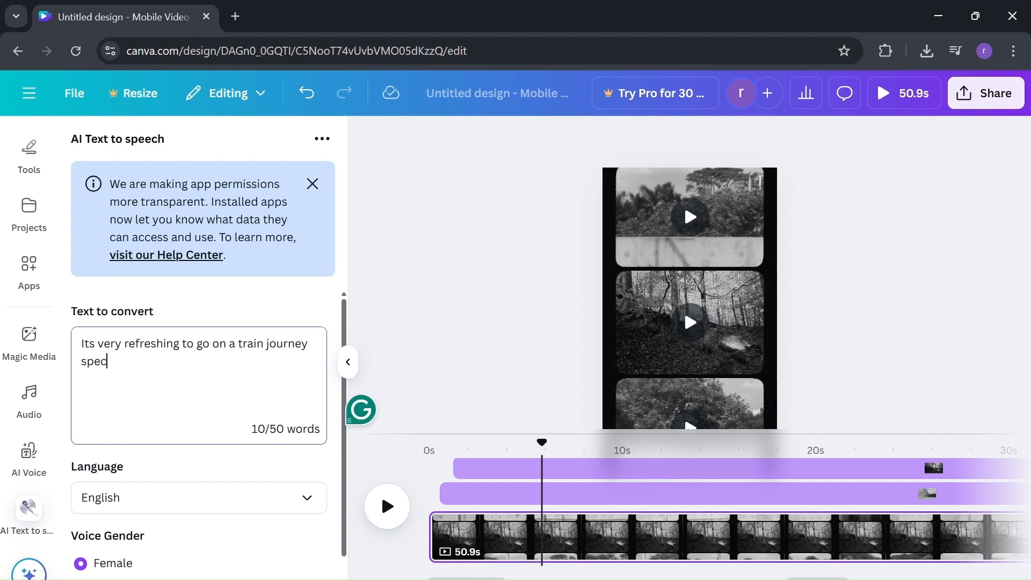
type("ially if i")
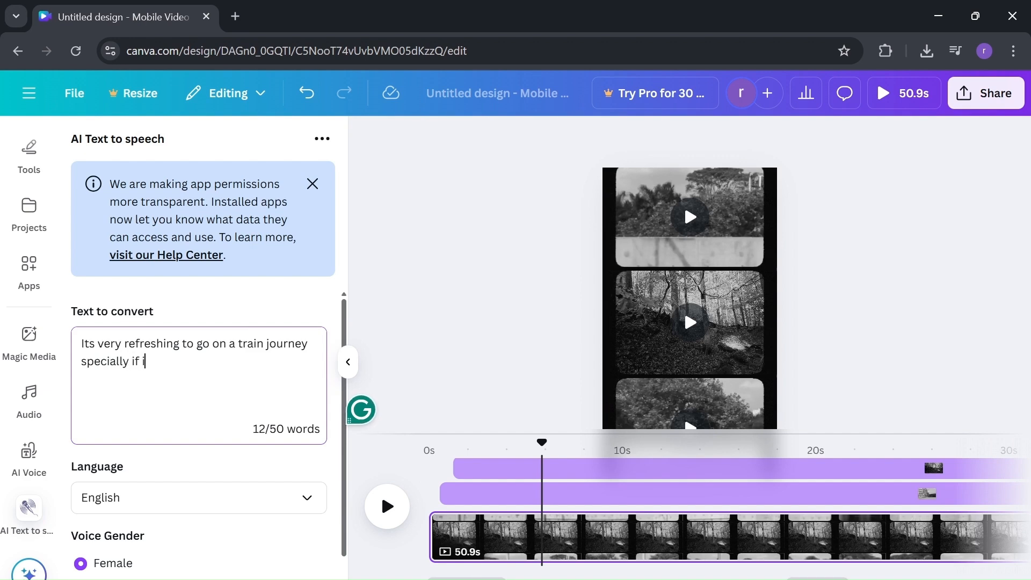
type("ts a metr")
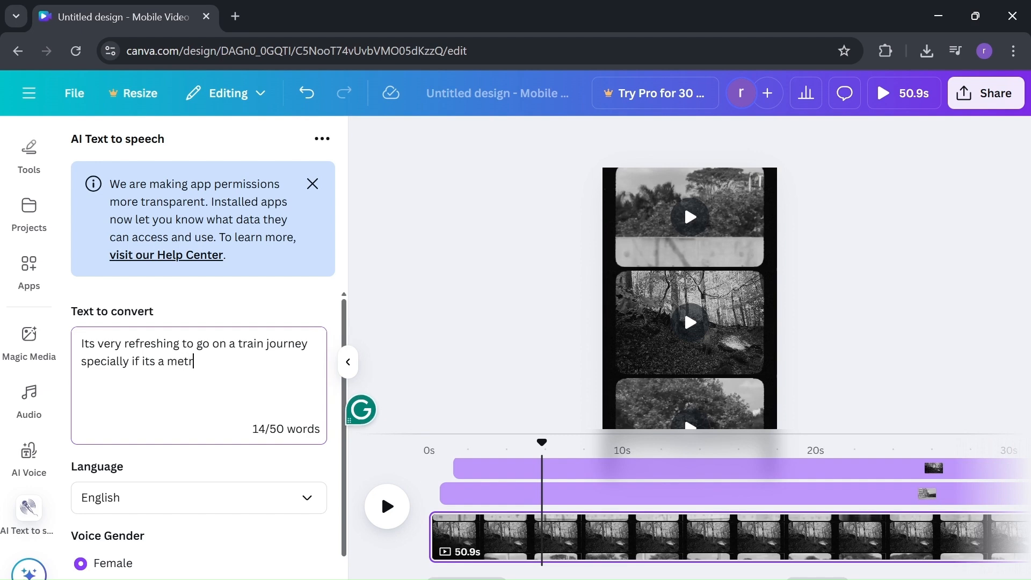
type("o rail")
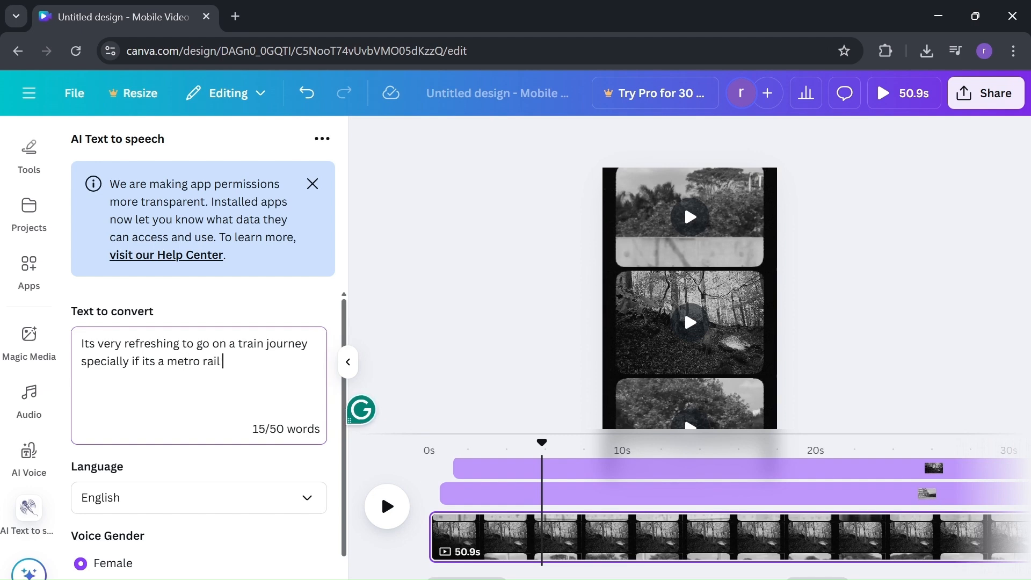
type(".")
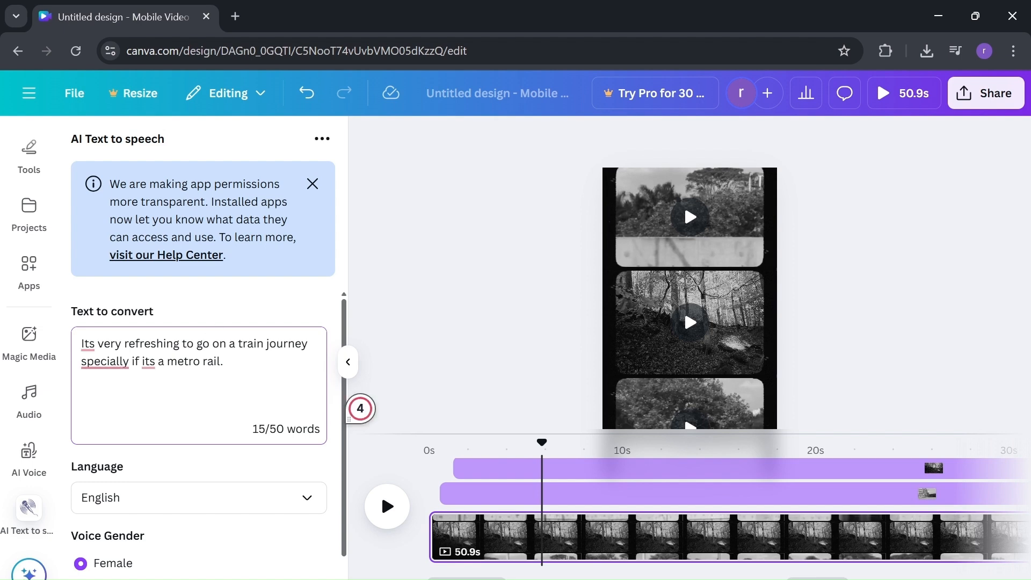
scroll(125, 477, "down", 1)
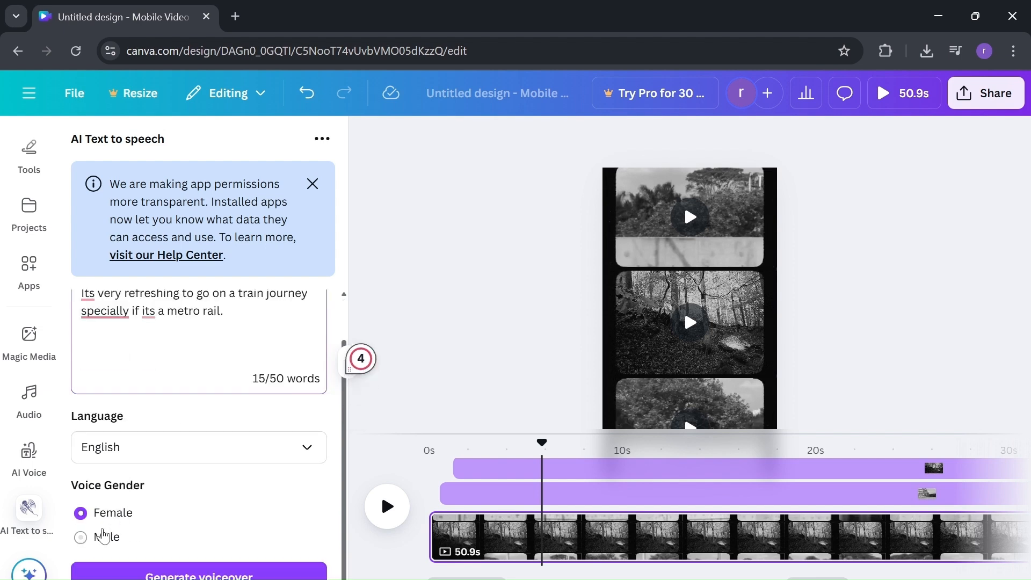
Generate the voiceover with the Male voice and play the video from the start to check it against the timeline
left_click(95, 541)
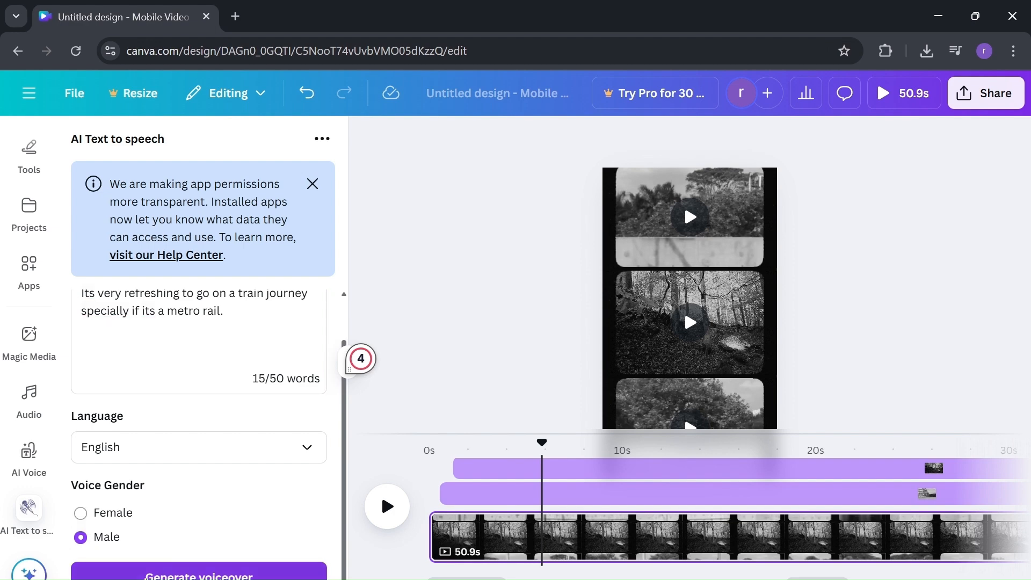
left_click(99, 573)
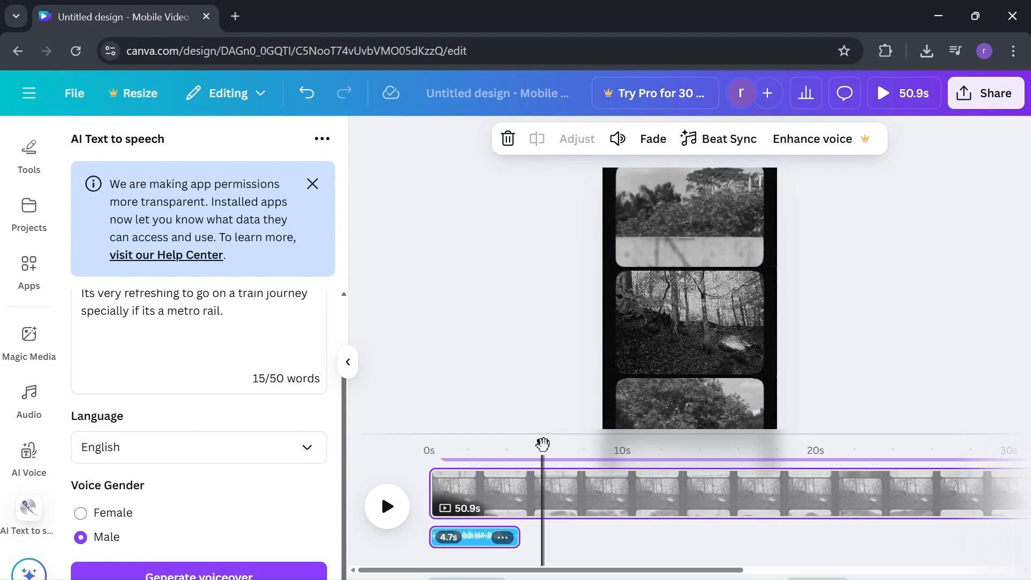
left_click_drag(542, 443, 424, 441)
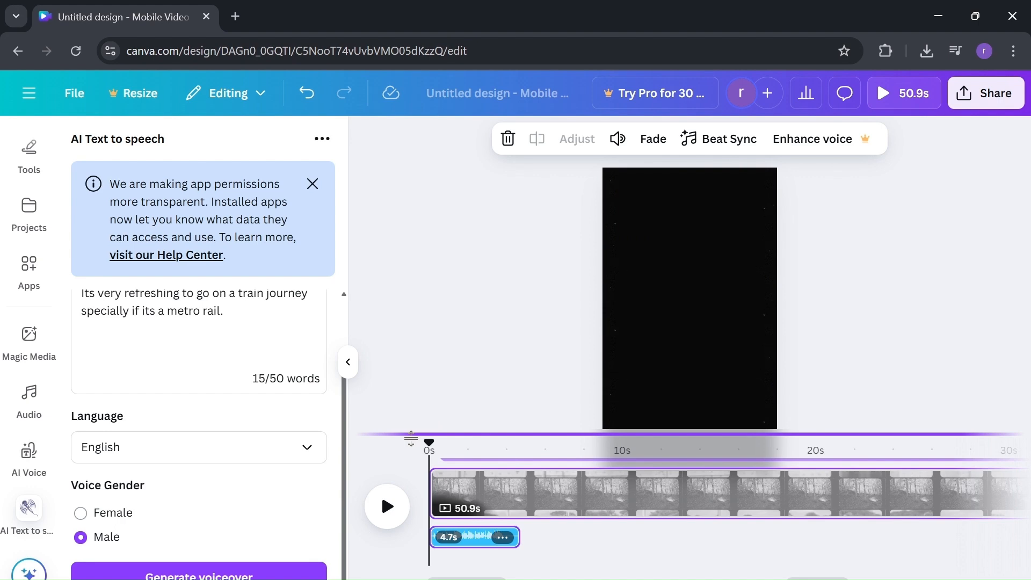
key("space")
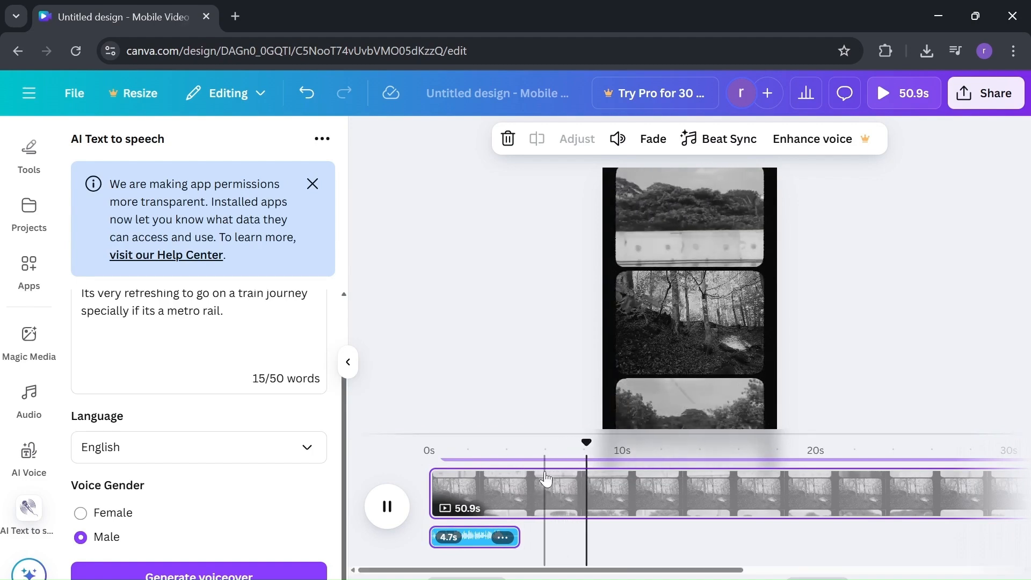
left_click(387, 506)
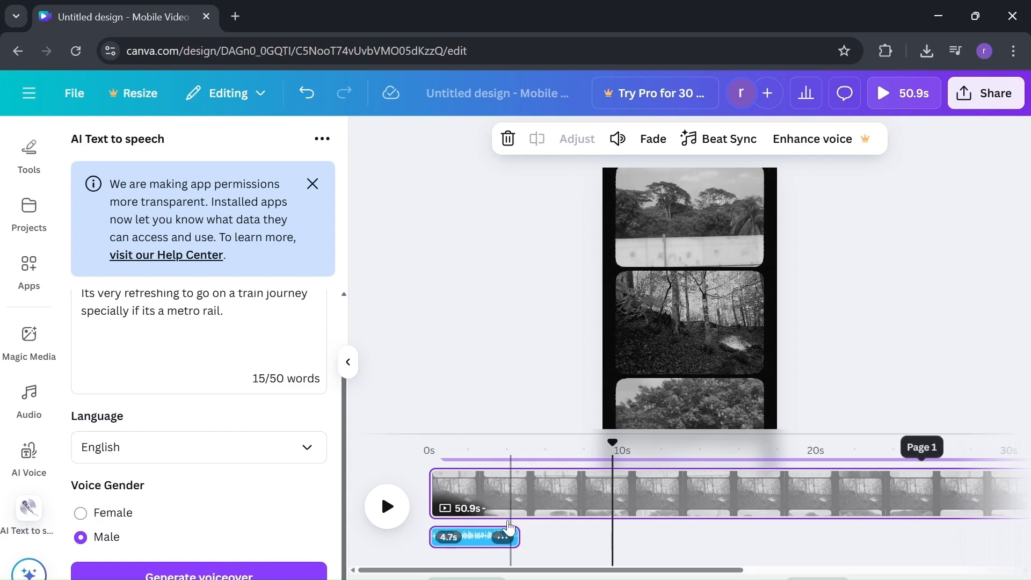
scroll(591, 530, "right", 2)
scroll(591, 530, "right", 10)
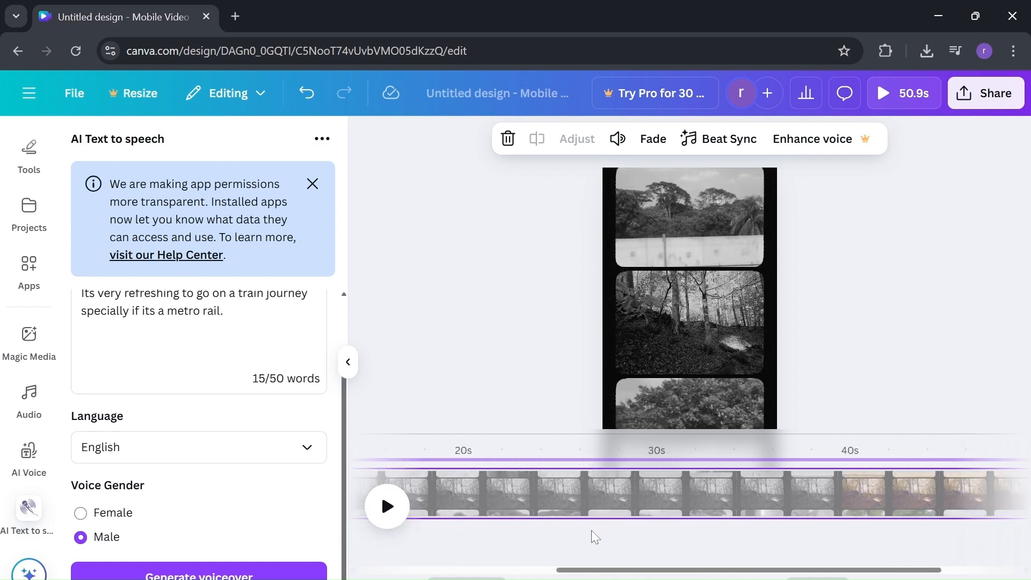
scroll(591, 537, "left", 10)
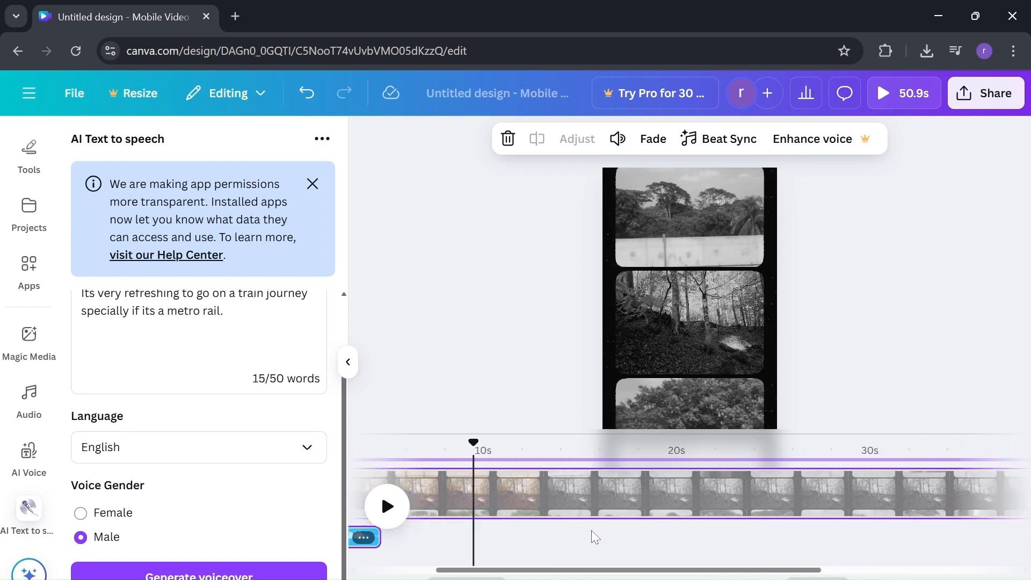
Search for "chat gpt" in a new browser tab and open ChatGPT, staying logged out
left_click(235, 16)
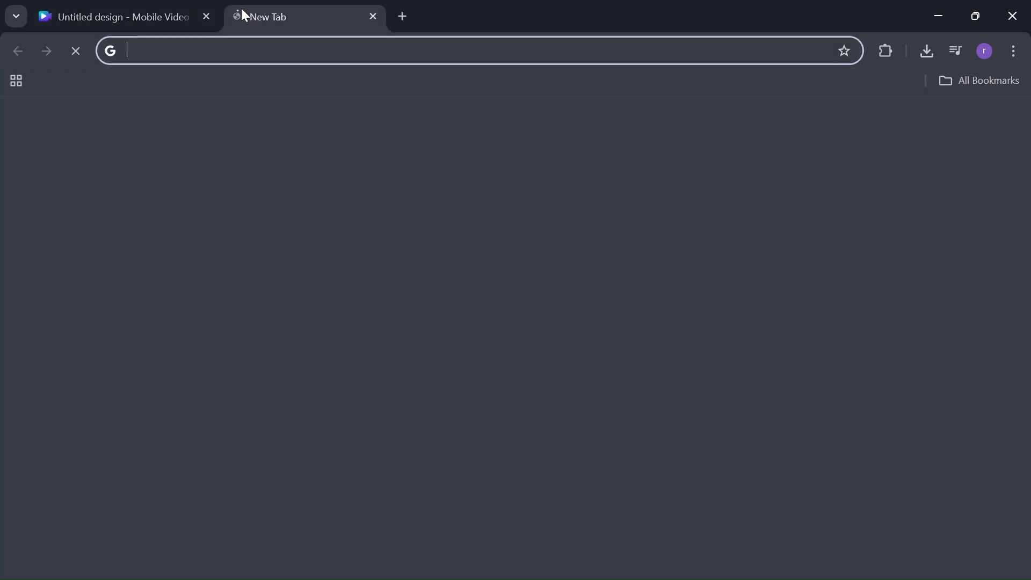
type("chat gpt")
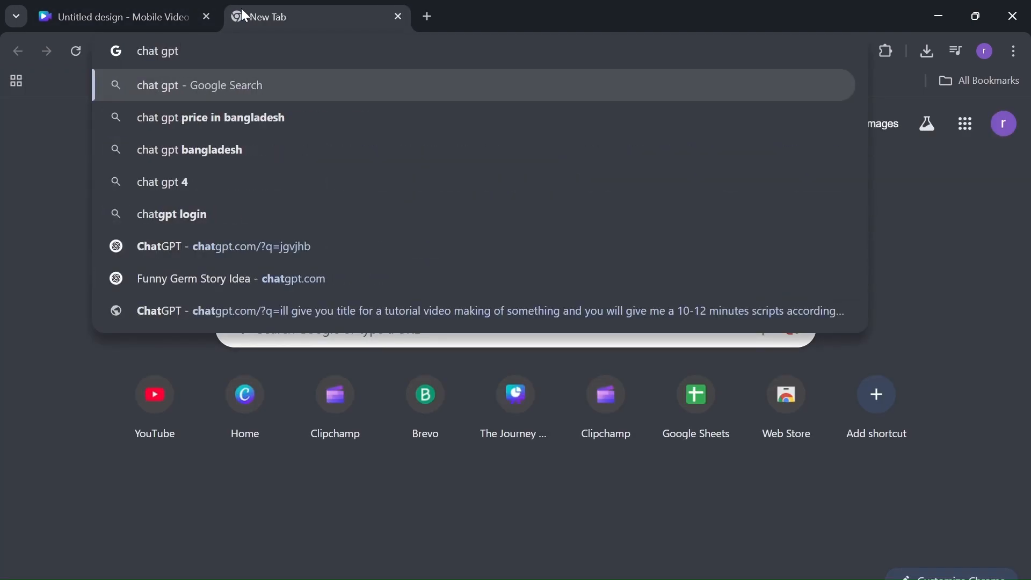
key("Return")
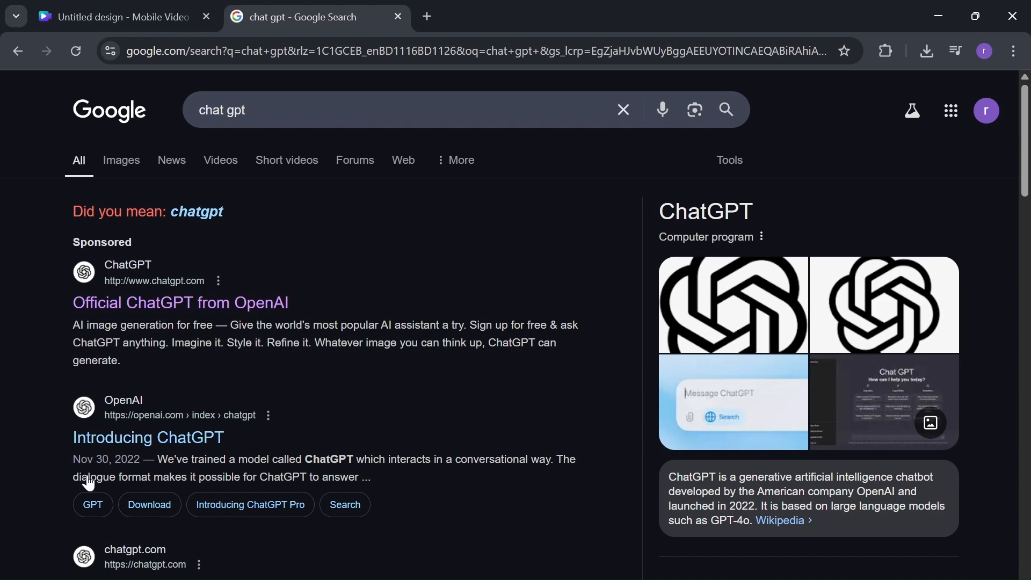
left_click(119, 578)
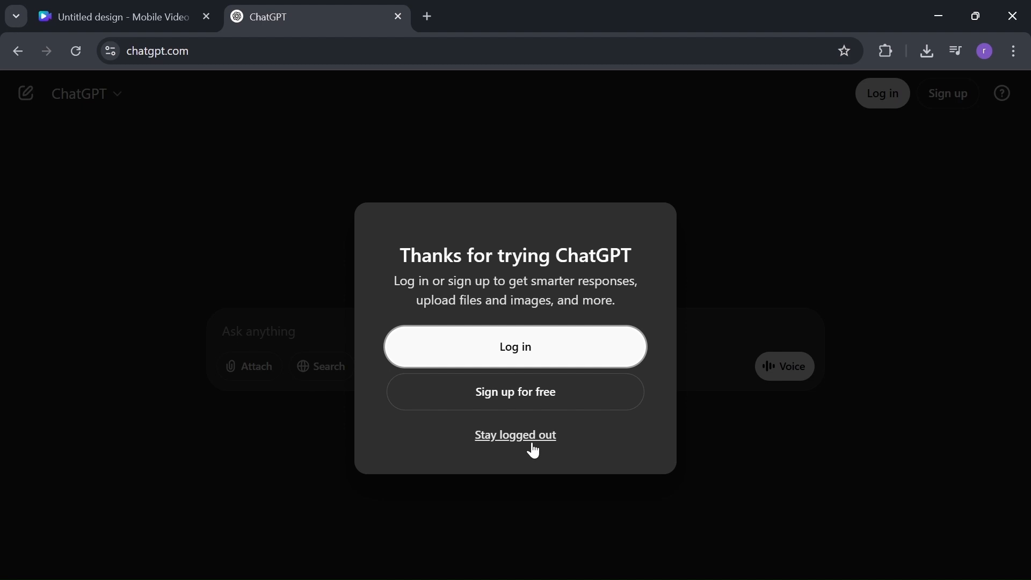
left_click(538, 447)
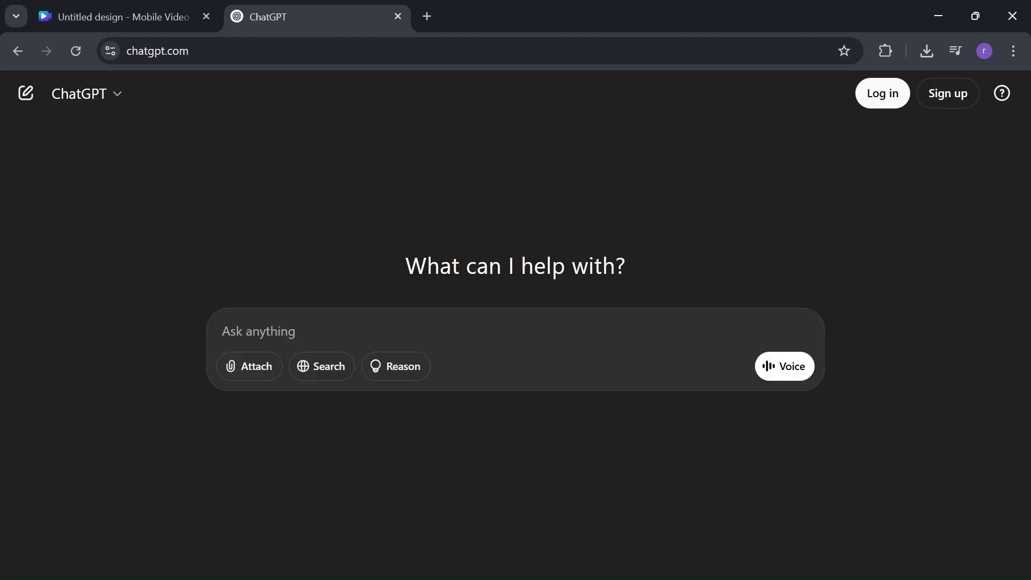
Ask ChatGPT to generate a 50 second speech on a metro rail journey
type("generate a ")
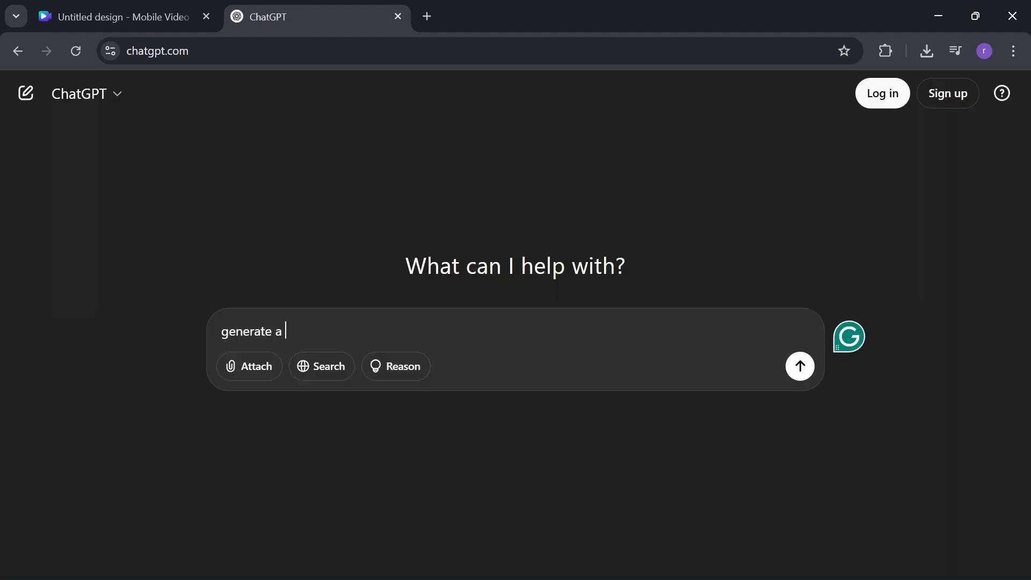
type("50 seco")
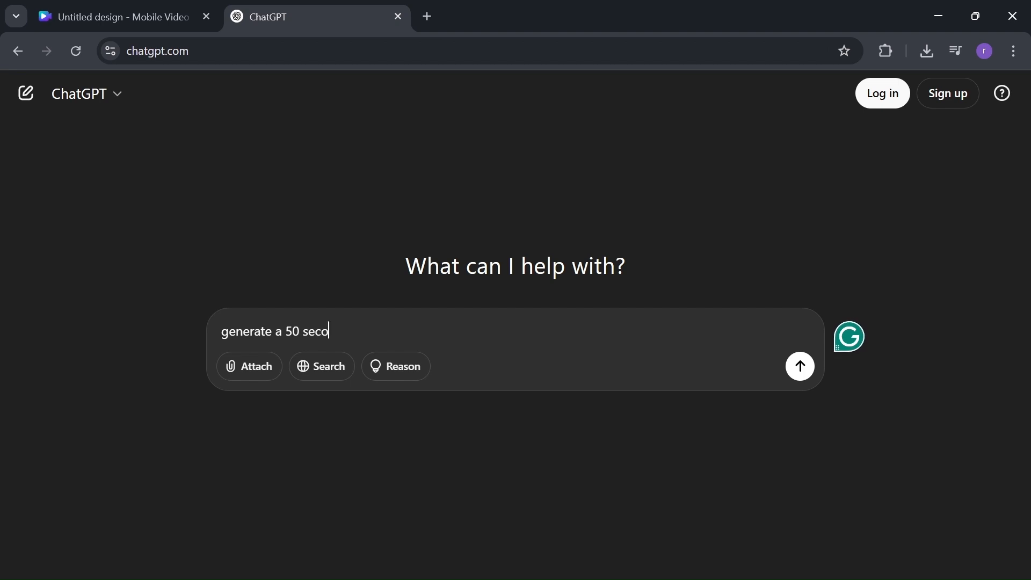
type("mnd speech o")
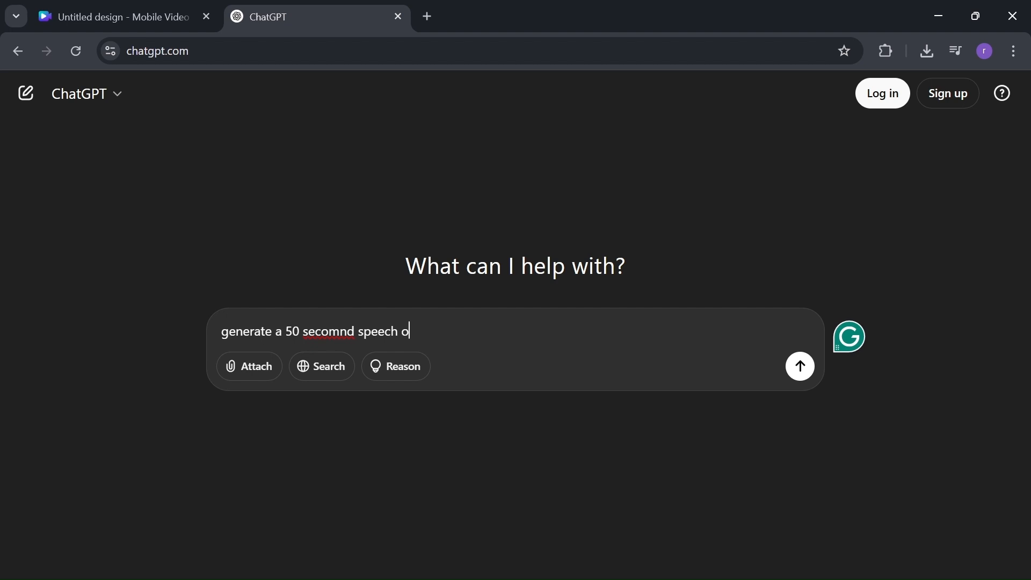
type("n a metro r")
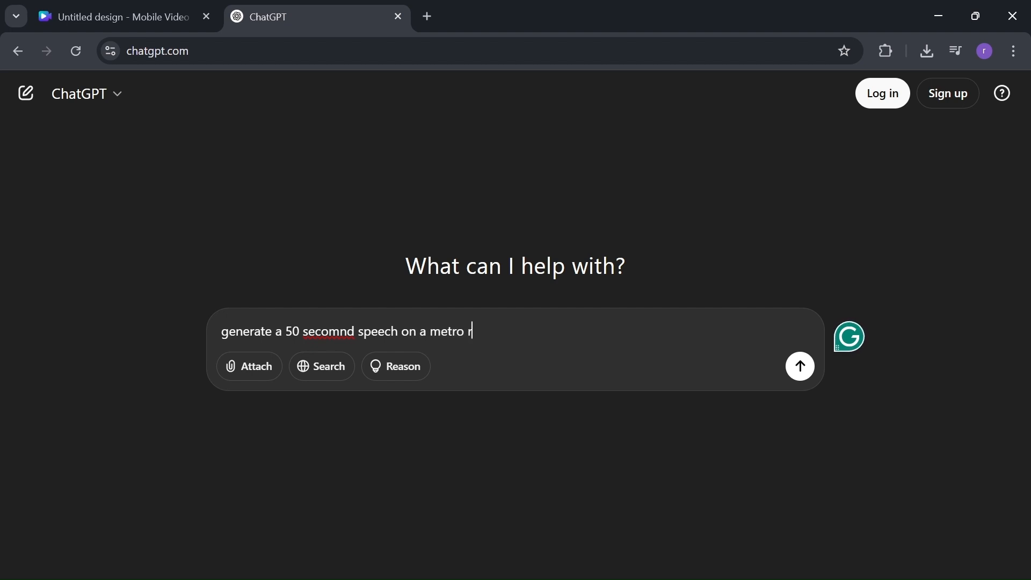
type("ail journey")
key("Return")
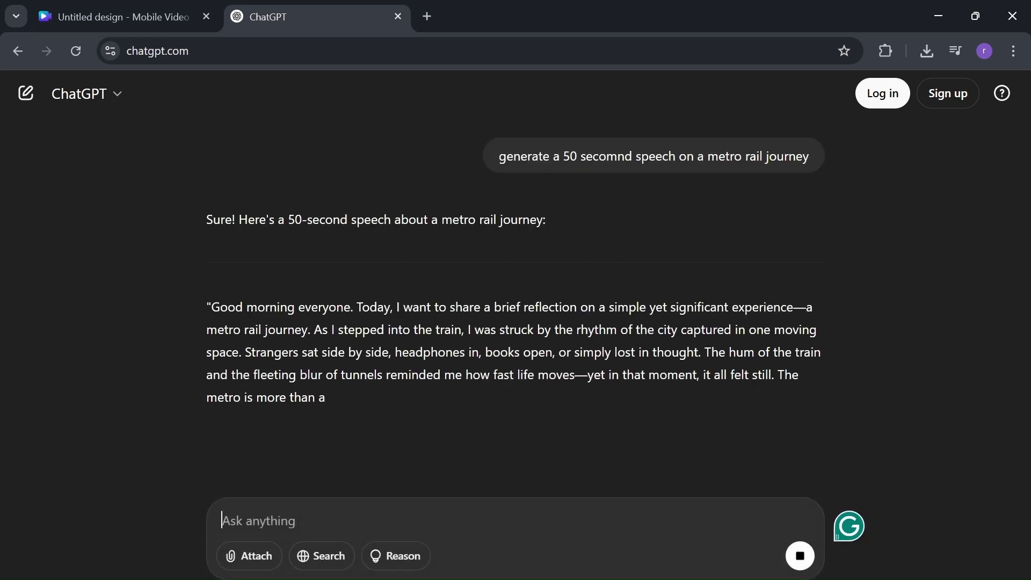
Copy the speech from "Good morning everyone" to "we ride together" and replace Canva's text to convert with it
scroll(572, 339, "down", 2)
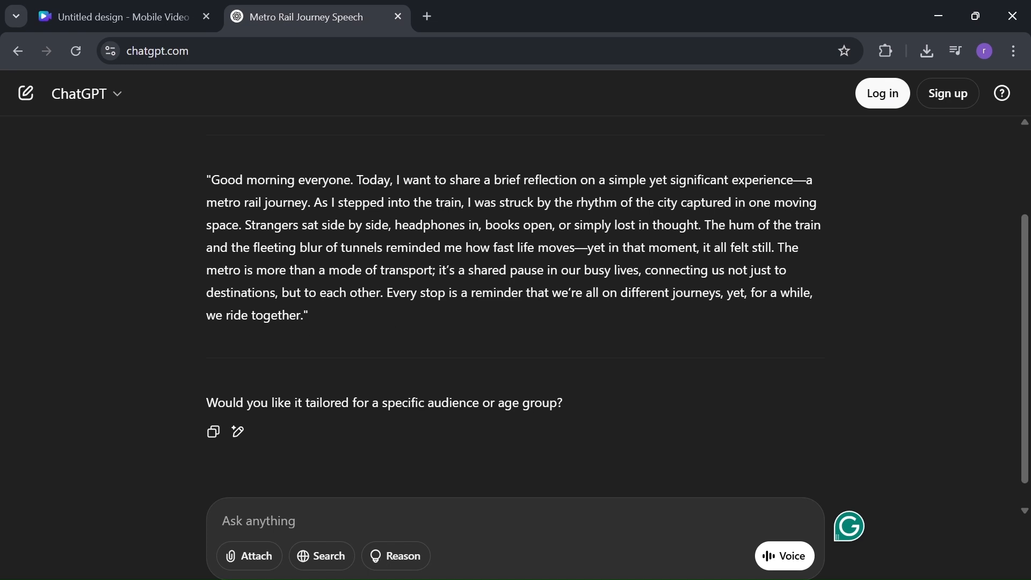
left_click_drag(303, 316, 209, 180)
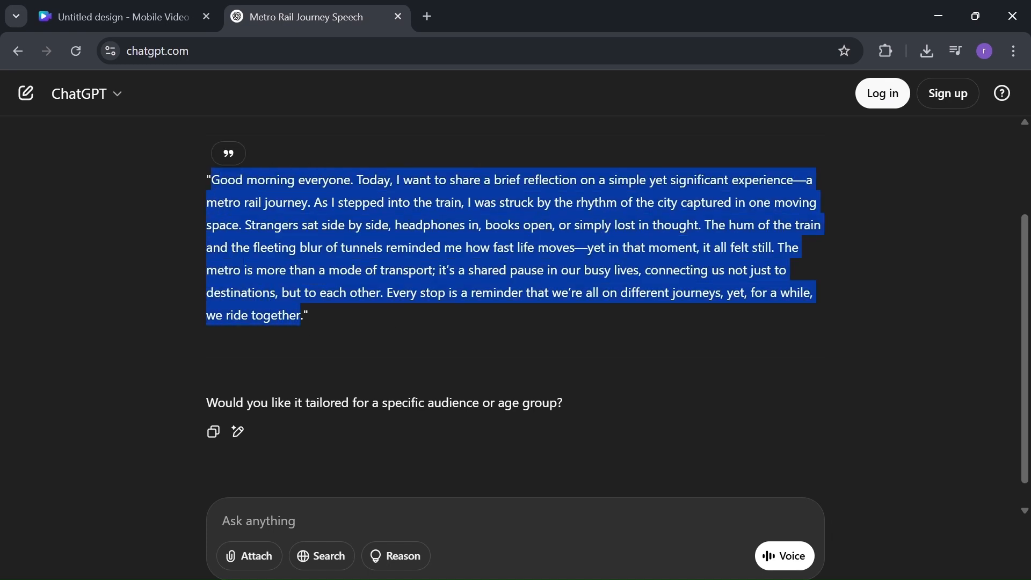
left_click(118, 17)
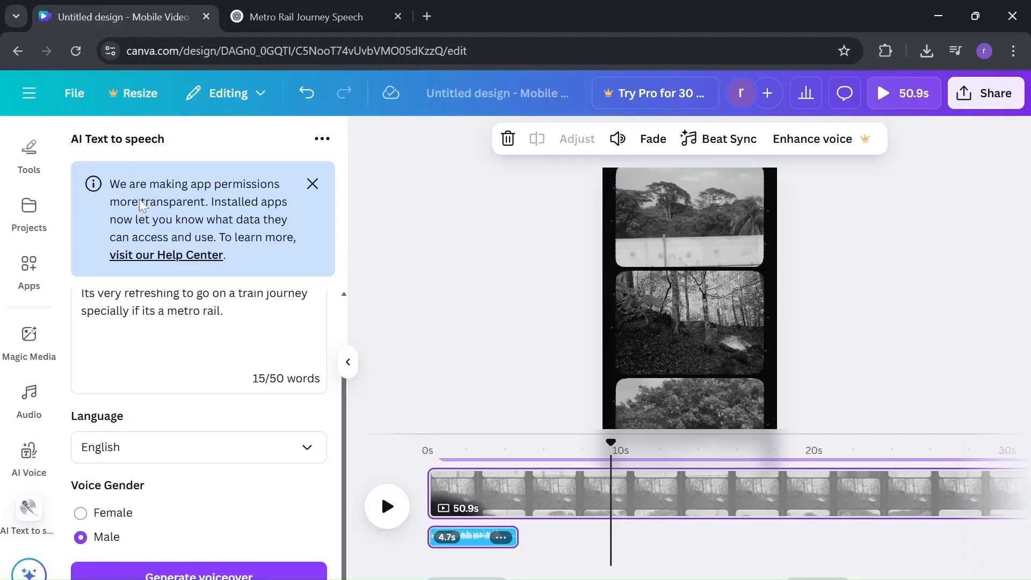
key("ctrl+a")
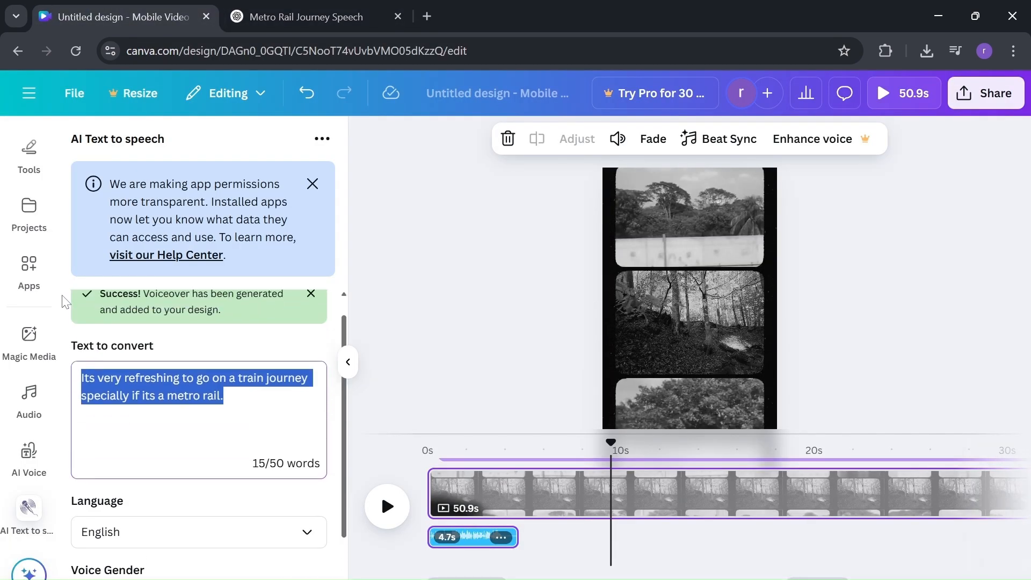
key("ctrl+v")
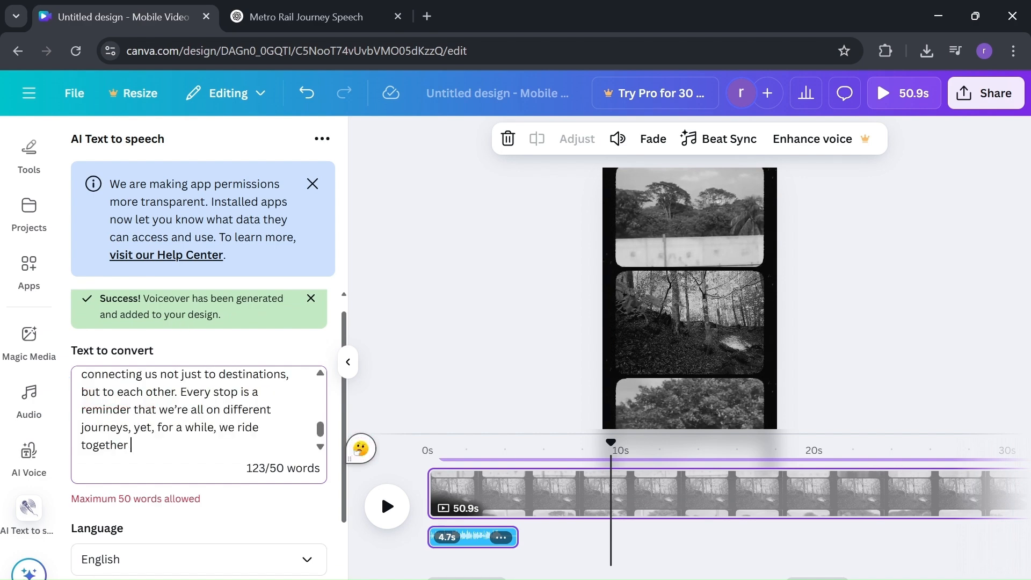
Shorten the speech's opening by replacing everything from "Good morning everyone" through "experience—a" with "A"
scroll(199, 409, "up", 5)
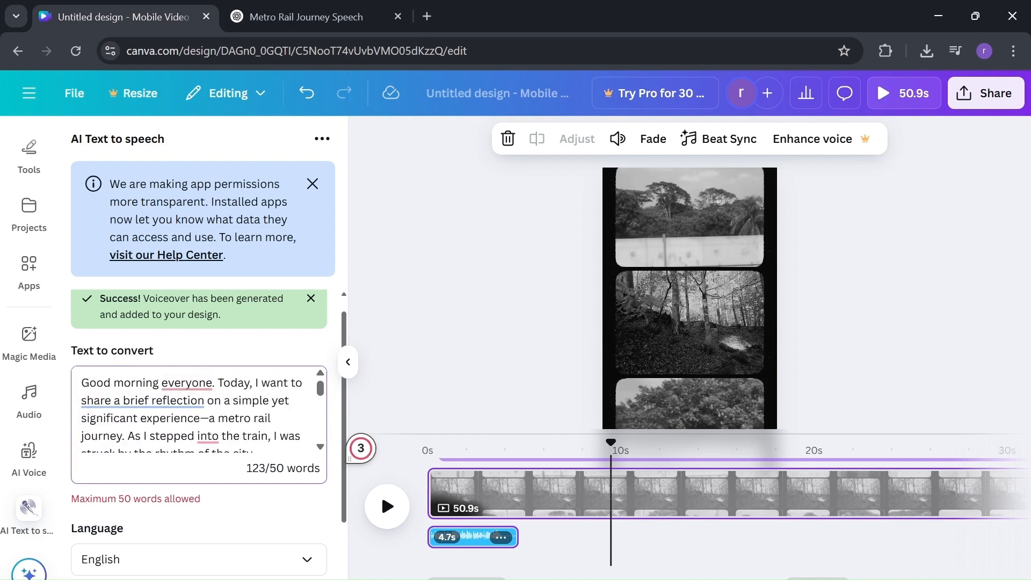
scroll(199, 409, "down", 5)
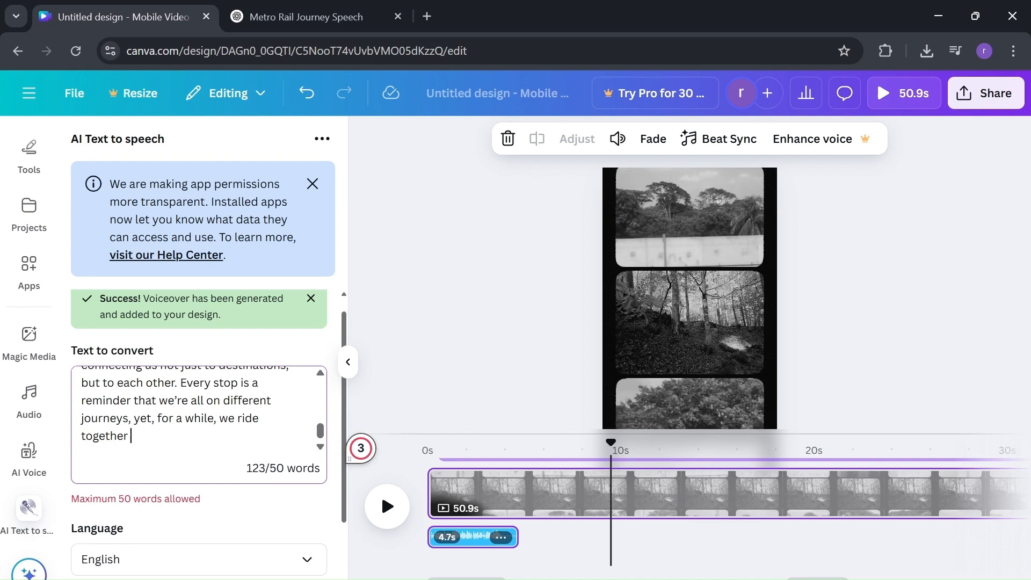
scroll(198, 409, "up", 5)
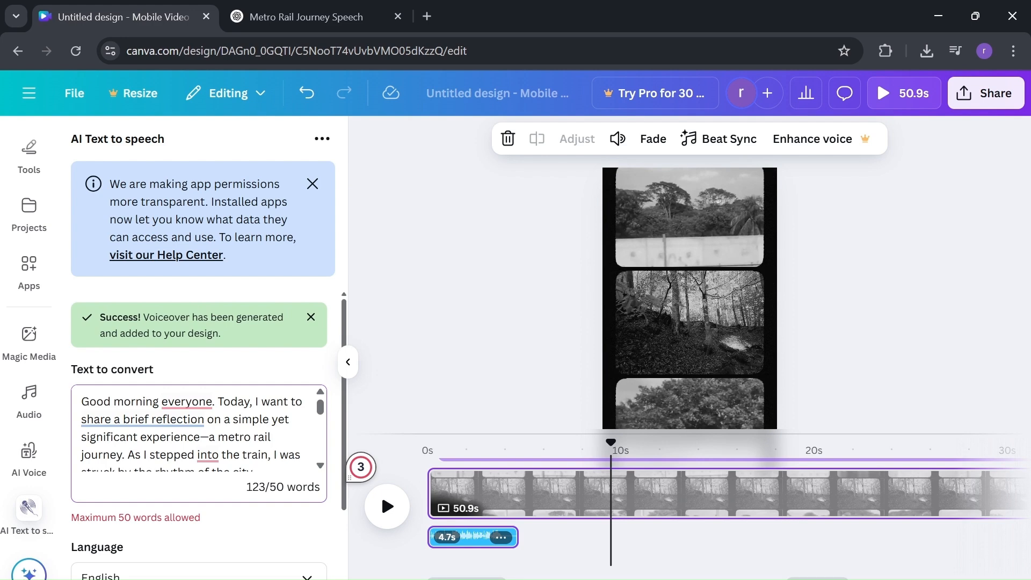
left_click_drag(215, 436, 74, 383)
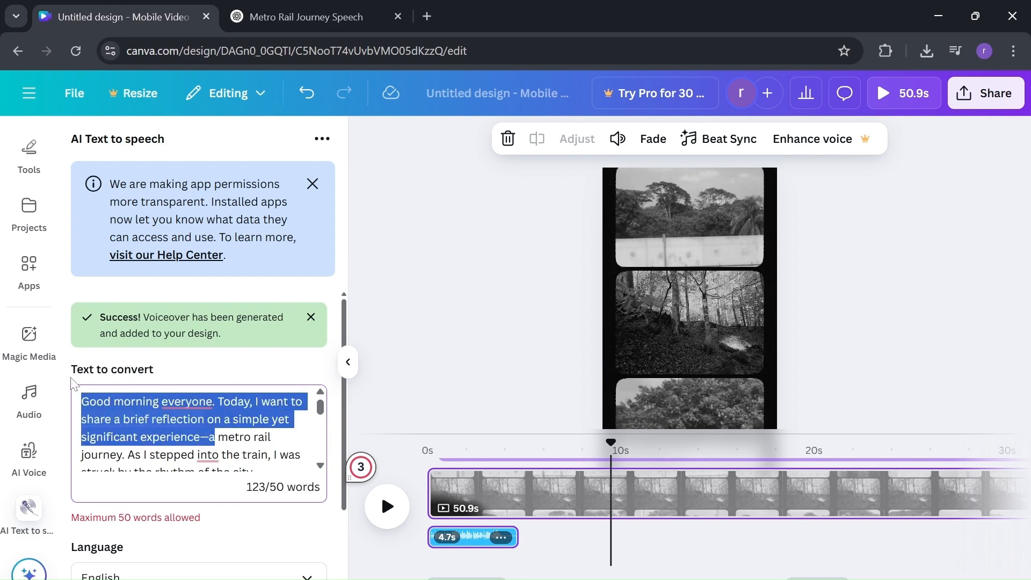
type("A")
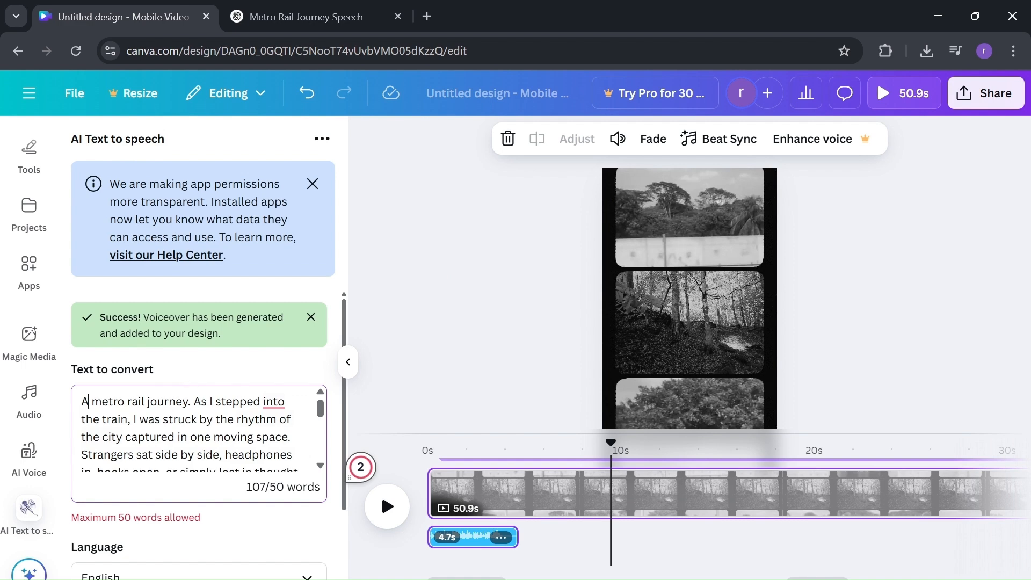
Delete the rest of the speech after "it all felt still.", from "The metro is more than" to "ride together"
scroll(198, 430, "down", 2)
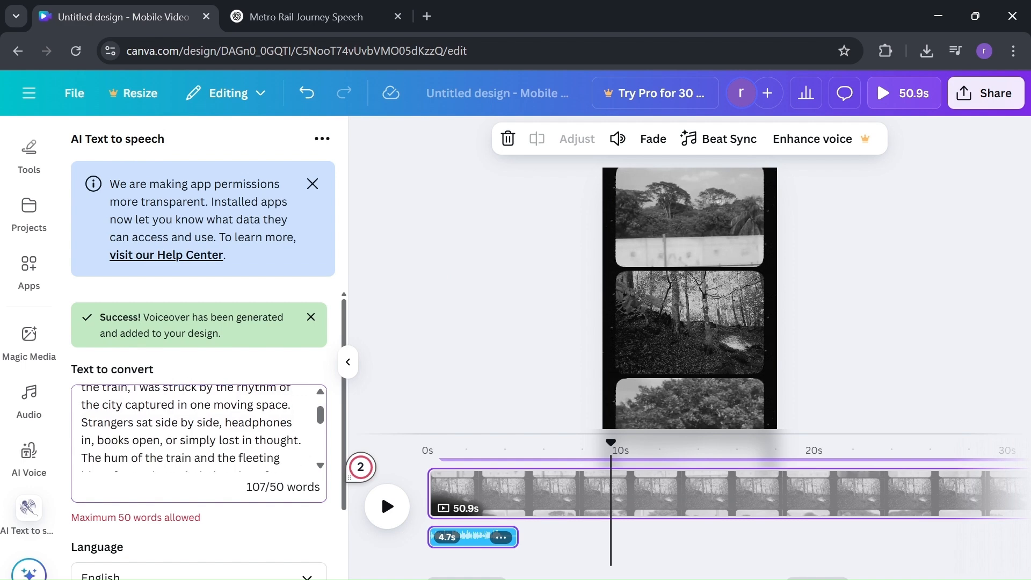
scroll(199, 429, "down", 1)
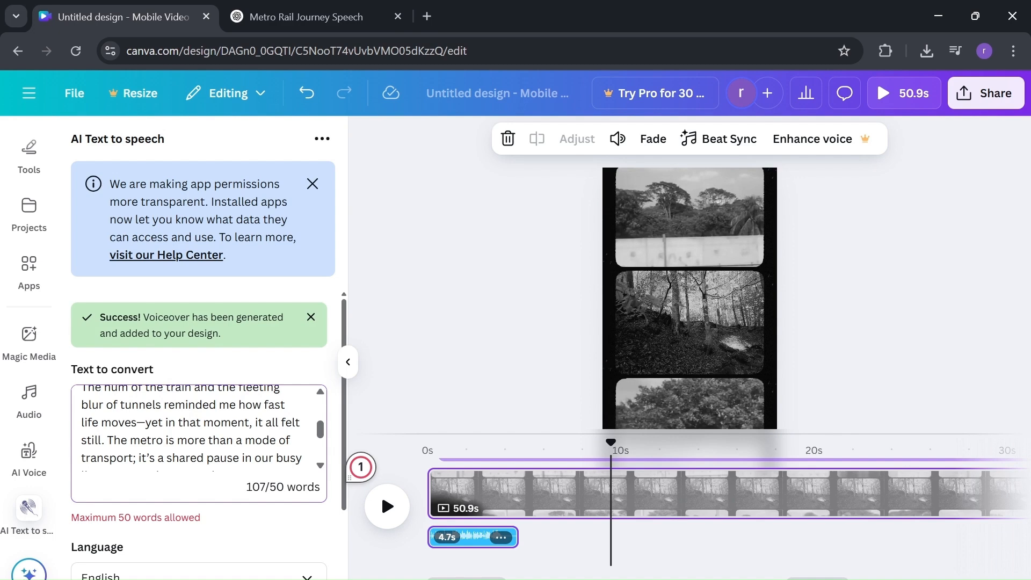
left_click_drag(107, 440, 138, 457)
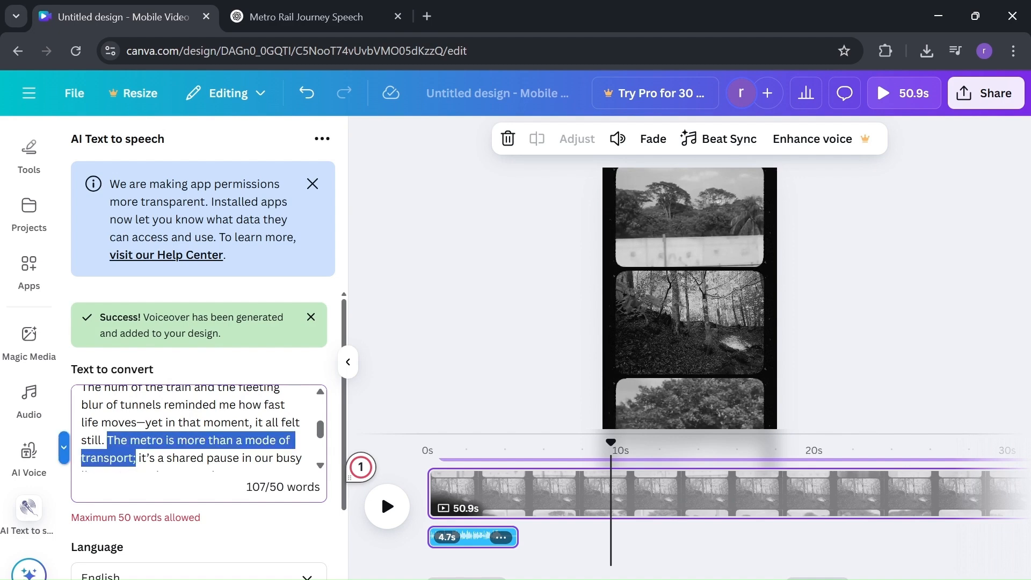
key("BackSpace")
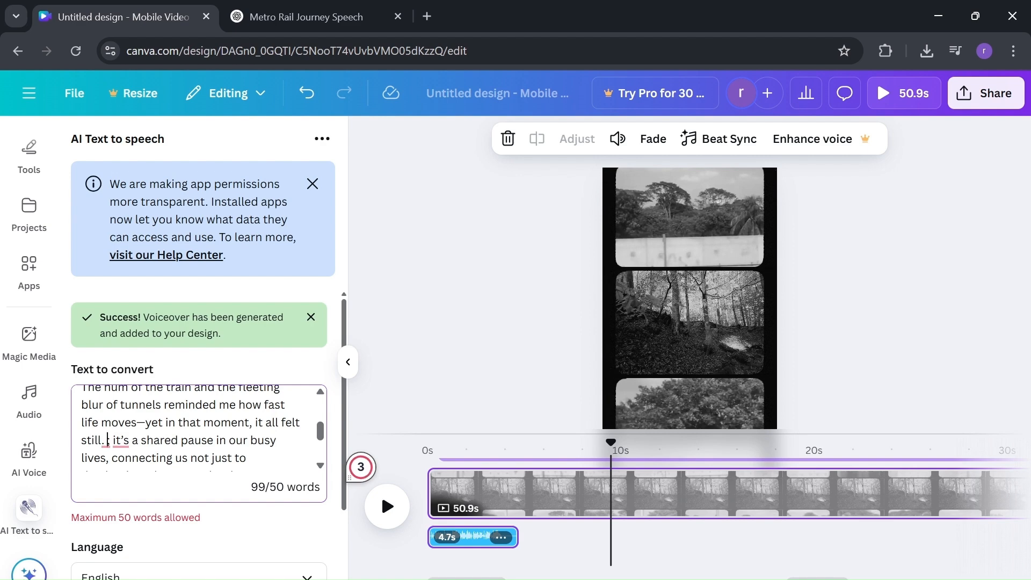
left_click_drag(105, 440, 248, 457)
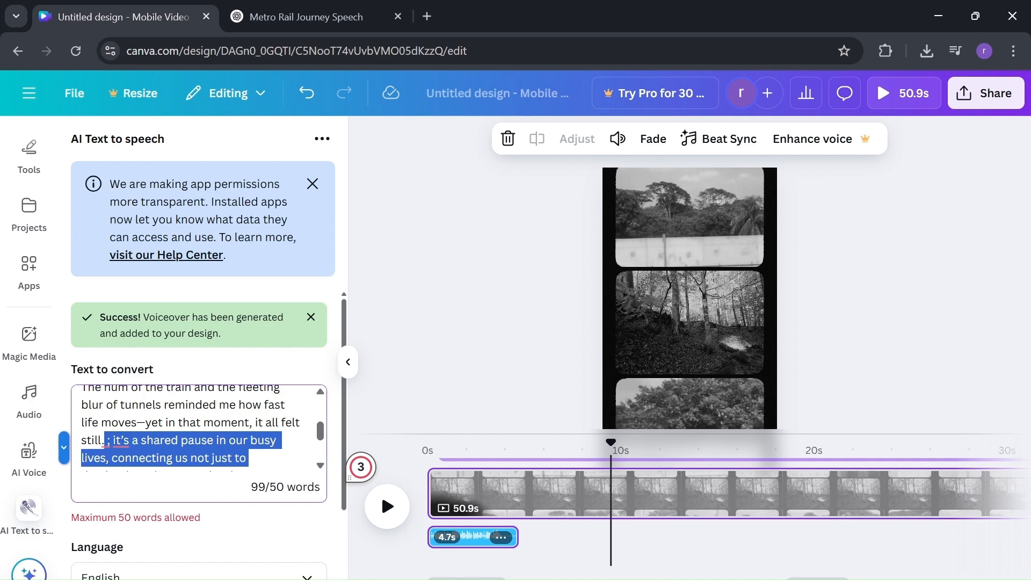
key("BackSpace")
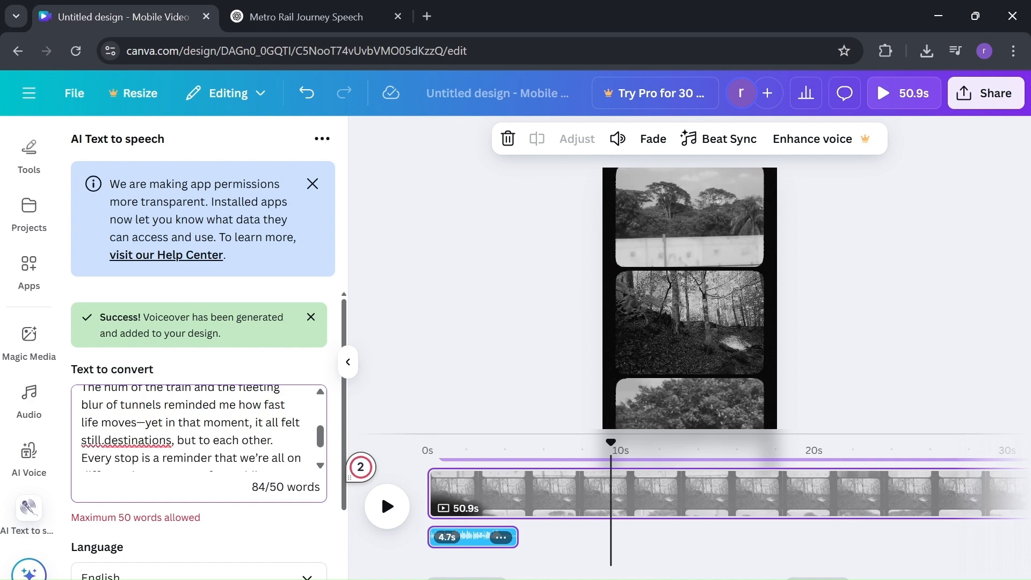
left_click_drag(105, 439, 156, 455)
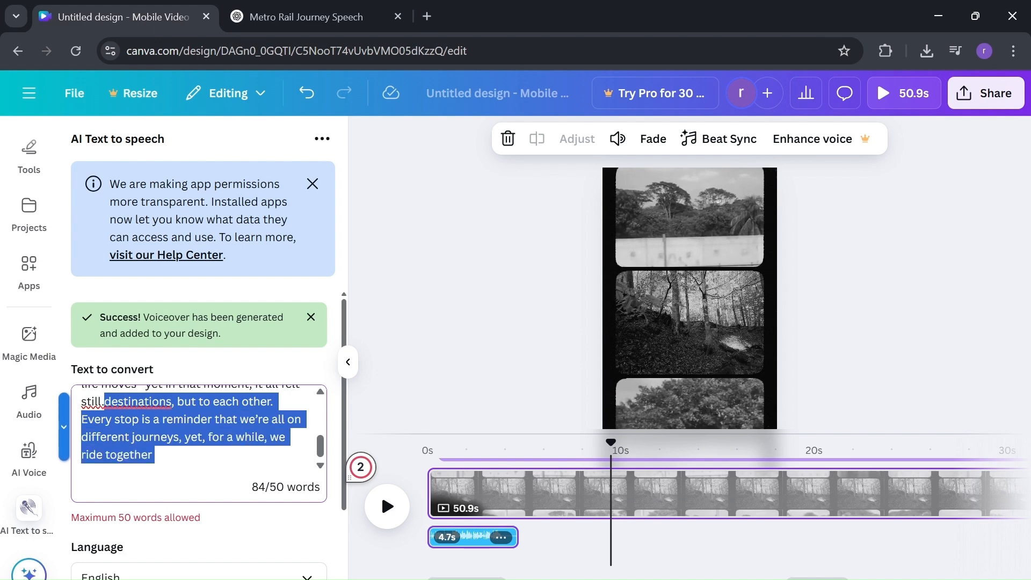
key("BackSpace")
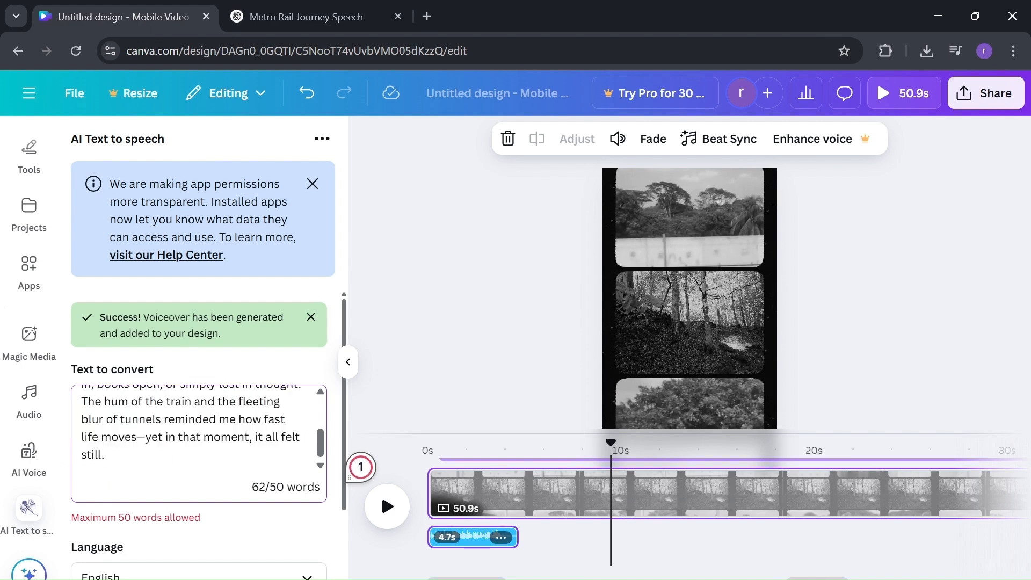
Delete "me how fast life moves—yet in that moment, it all felt still." from the end of the text to convert
key("BackSpace")
key("BackSpace")
key("BackSpace")
key("BackSpace")
key("BackSpace")
key("BackSpace")
key("BackSpace")
key("BackSpace")
key("BackSpace")
key("BackSpace")
key("BackSpace")
key("BackSpace")
key("BackSpace")
key("BackSpace")
key("BackSpace")
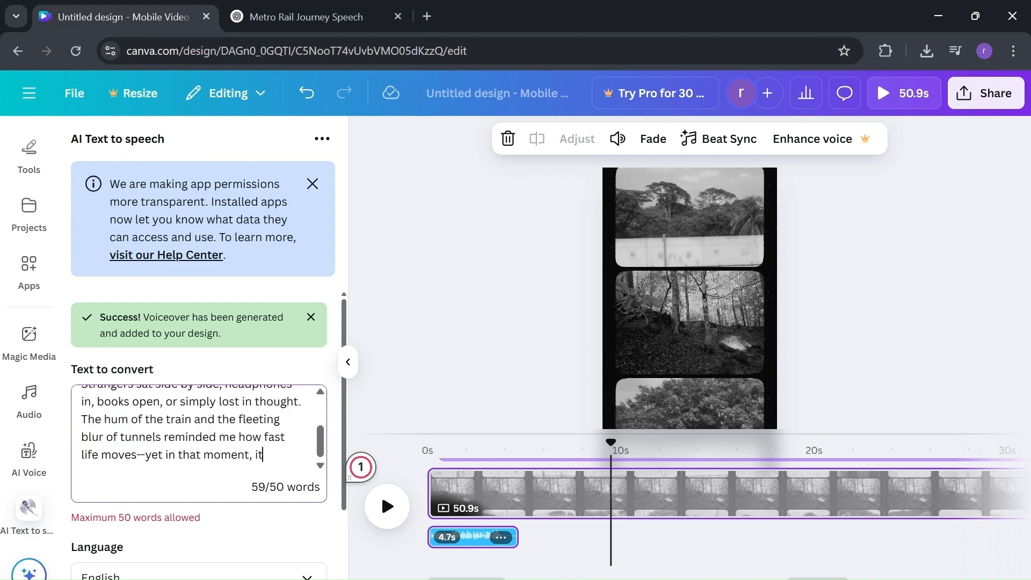
key("BackSpace")
key("BackSpace")
key("BackSpace")
key("BackSpace")
key("BackSpace")
key("BackSpace")
key("BackSpace")
key("BackSpace")
key("BackSpace")
key("BackSpace")
key("BackSpace")
key("BackSpace")
key("BackSpace")
key("BackSpace")
key("BackSpace")
key("BackSpace")
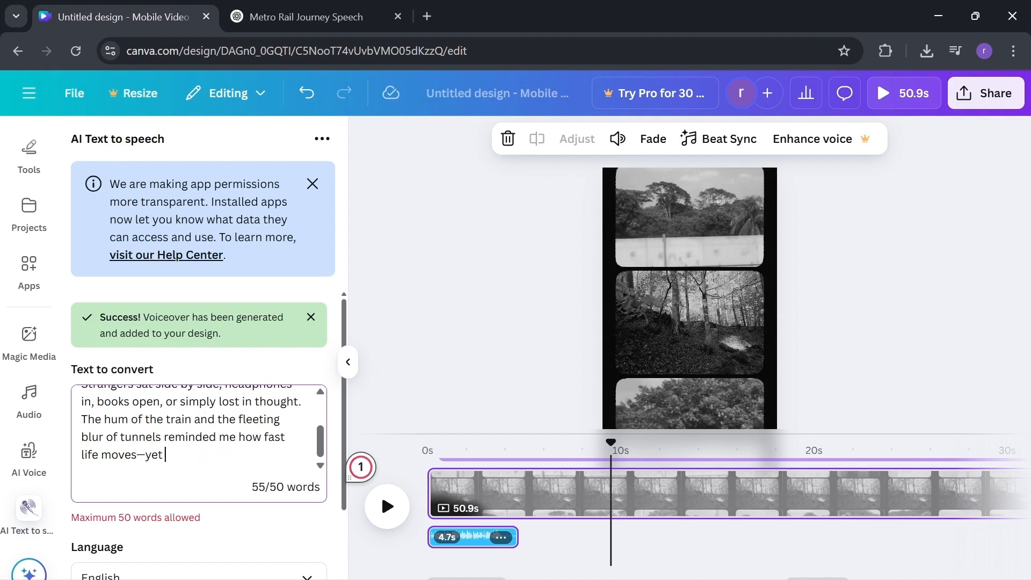
key("BackSpace")
key("BackSpace")
key("BackSpace")
key("BackSpace")
key("BackSpace")
key("BackSpace")
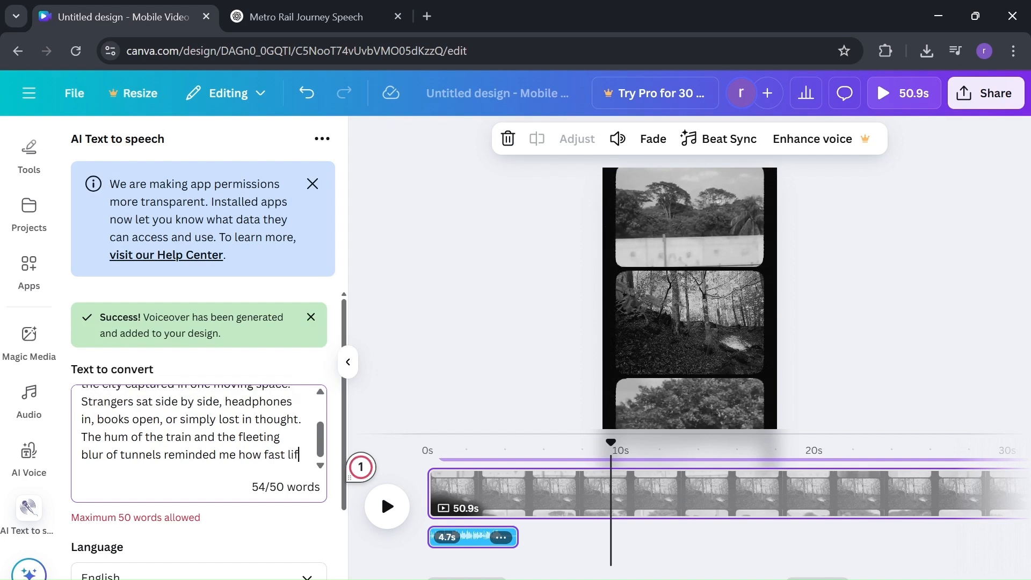
key("BackSpace")
key("BackSpace")
key("BackSpace")
key("BackSpace")
key("BackSpace")
key("BackSpace")
key("BackSpace")
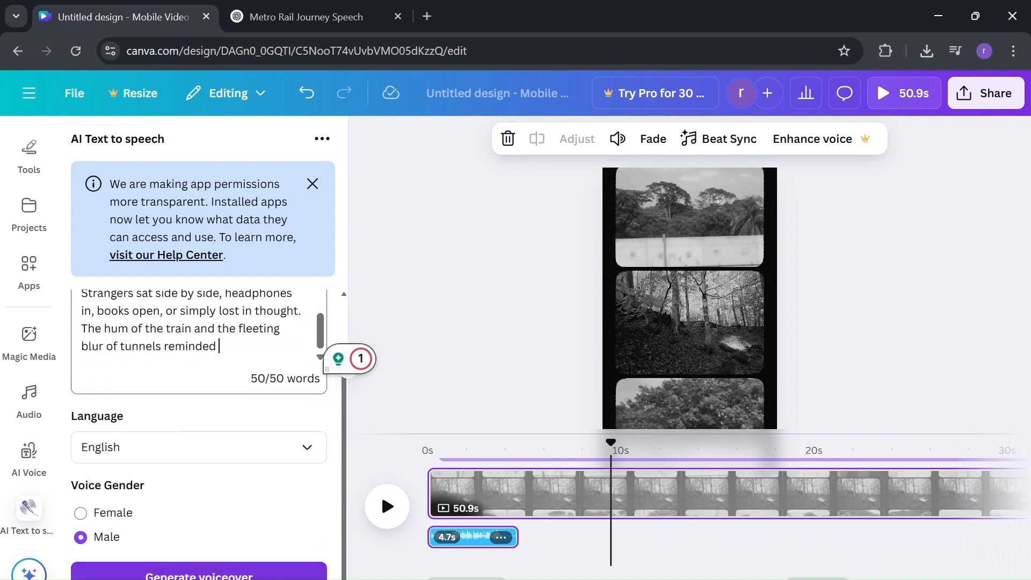
Generate the English male voiceover and place its clip directly after the first voiceover clip on the same audio track
left_click(184, 575)
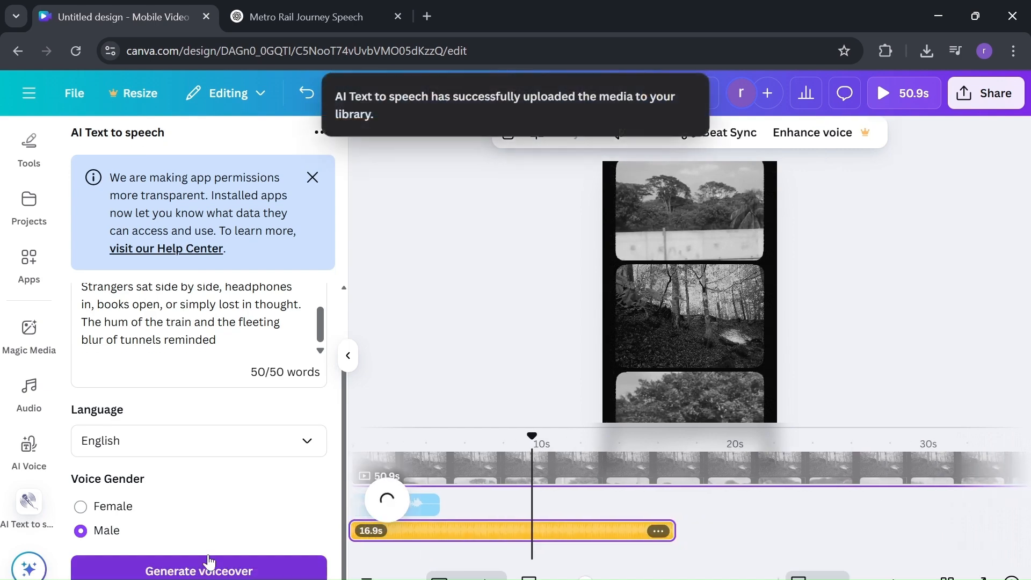
left_click_drag(485, 530, 594, 466)
left_click_drag(571, 529, 543, 531)
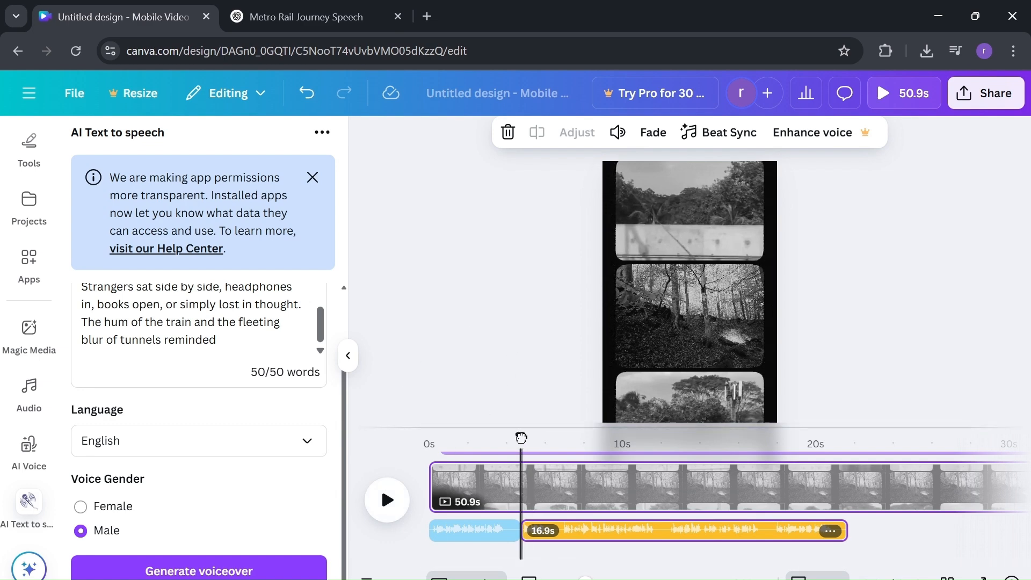
Play the video from the start through the end of the second voiceover to preview both voice clips
left_click_drag(521, 437, 421, 454)
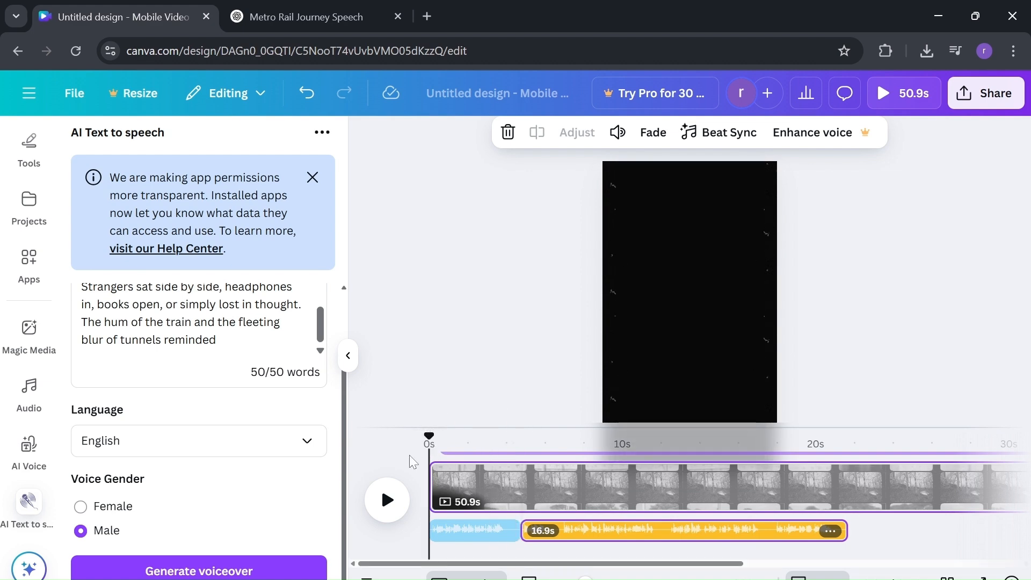
key("space")
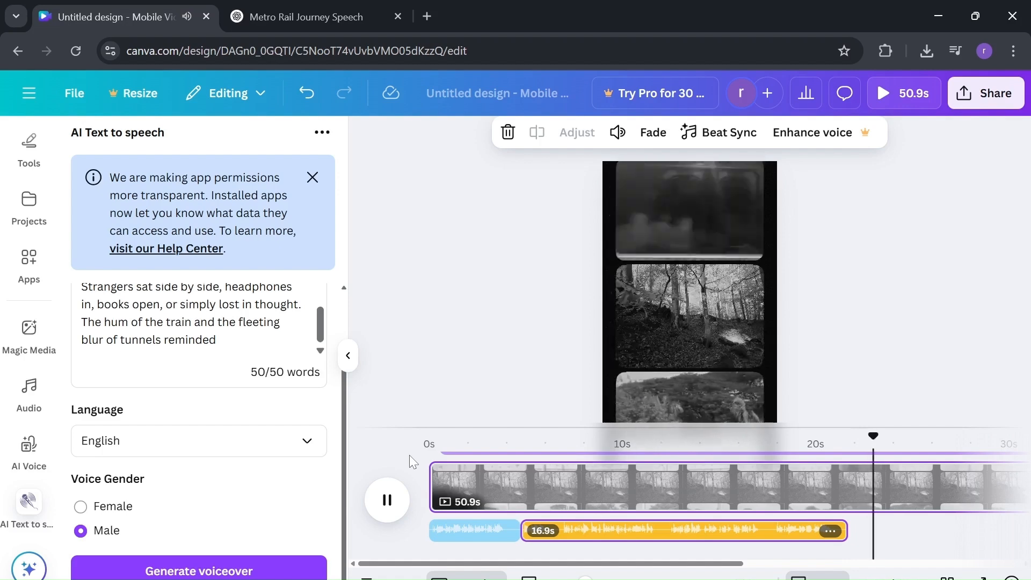
key("space")
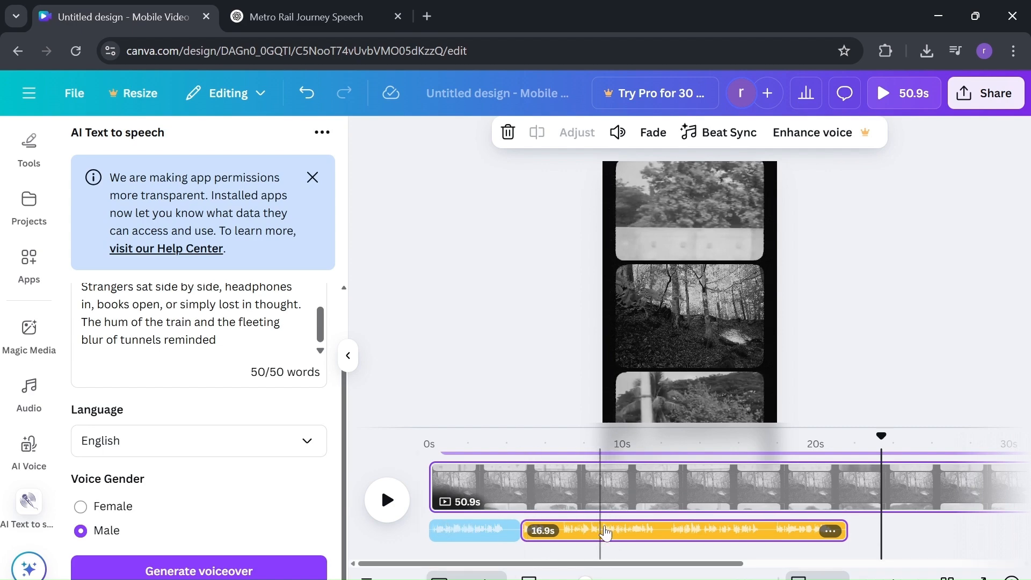
Move the second voiceover clip along the audio track to start just after the 10-second mark
left_click_drag(600, 532, 701, 546)
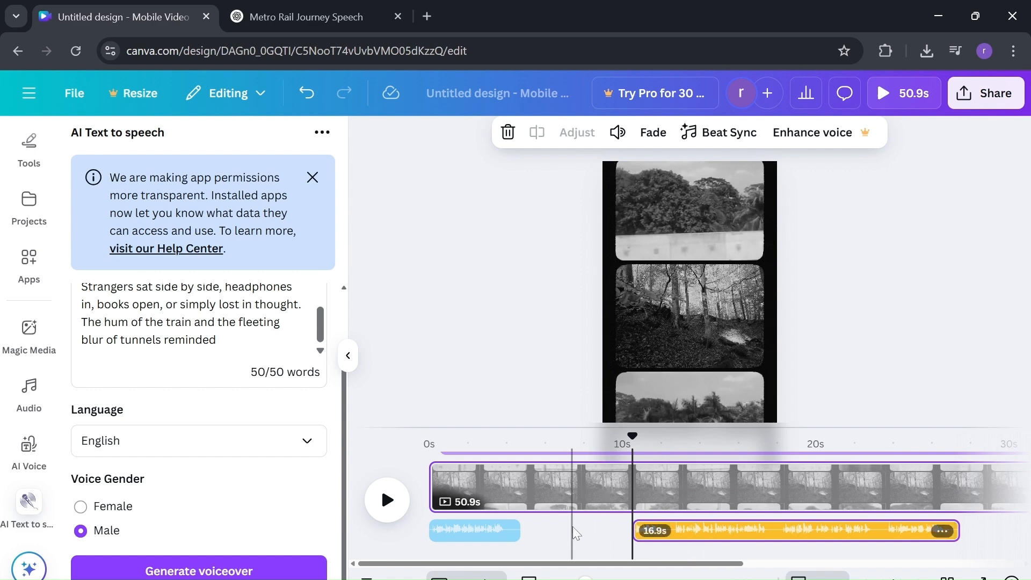
Examine how the two voiceover clips are placed along the video timeline
scroll(602, 529, "right", 4)
scroll(601, 531, "right", 2)
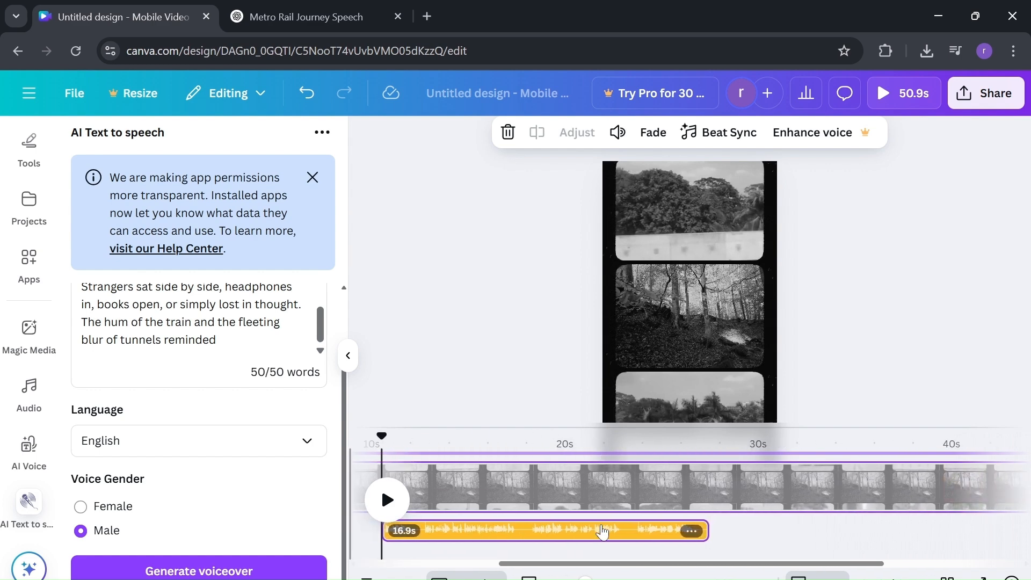
scroll(601, 530, "left", 3)
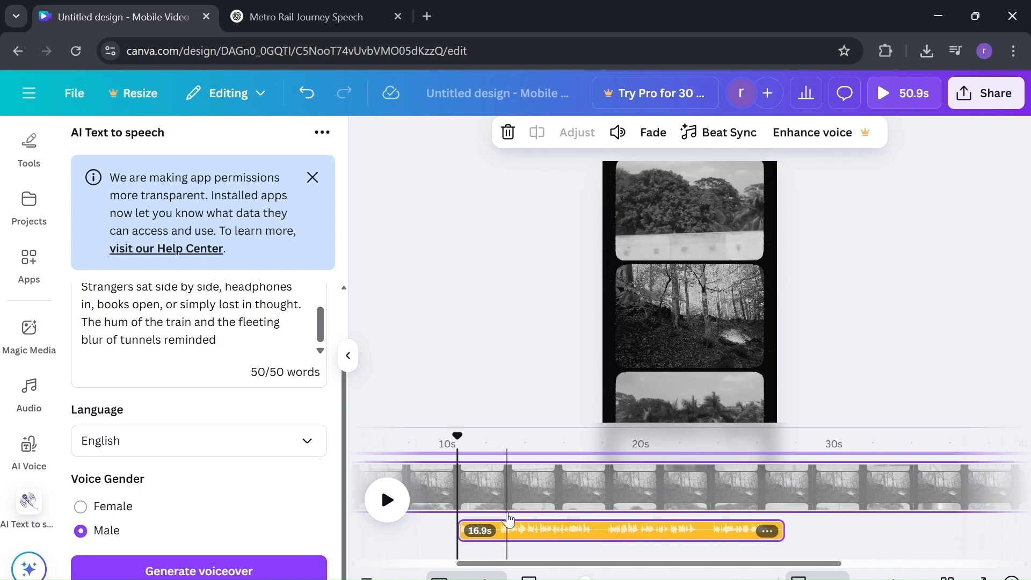
scroll(507, 519, "left", 2)
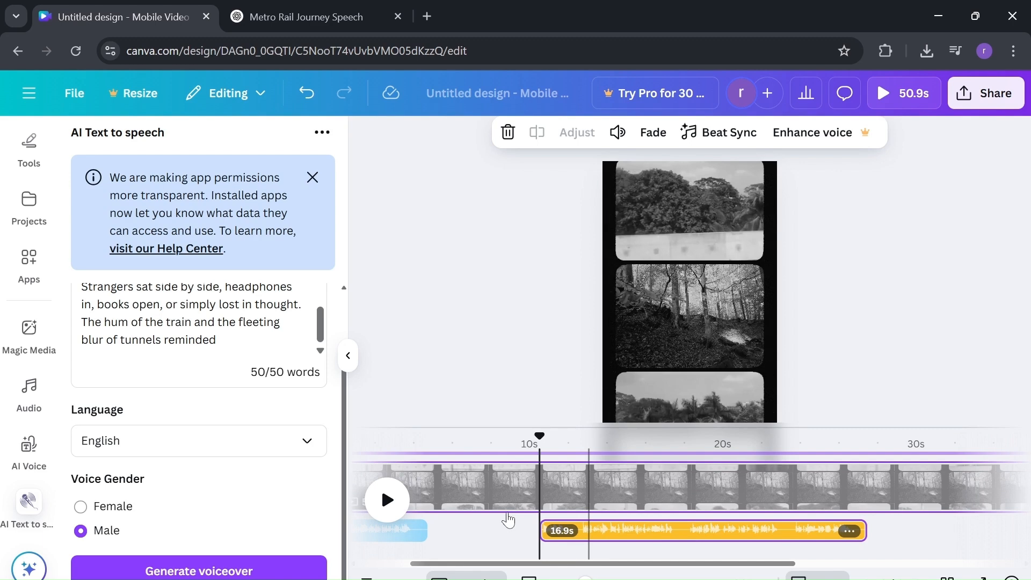
scroll(507, 519, "right", 2)
scroll(507, 519, "left", 3)
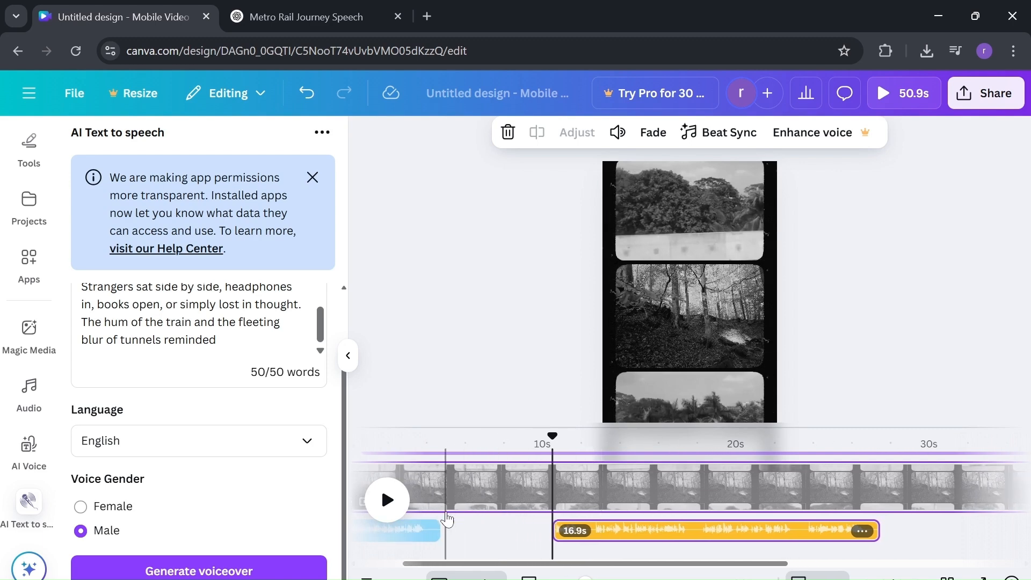
scroll(447, 518, "left", 2)
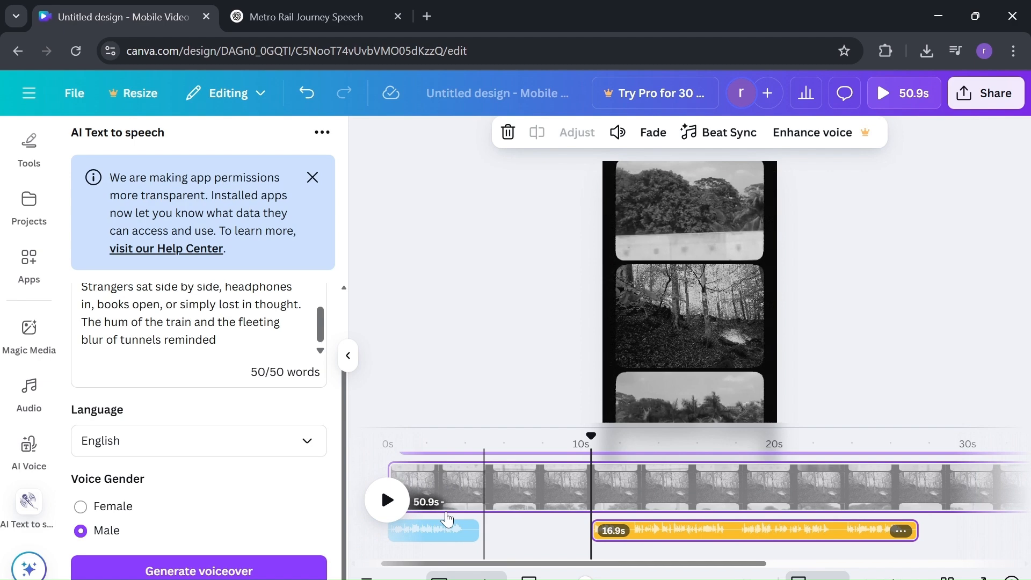
scroll(447, 518, "right", 5)
scroll(447, 518, "left", 4)
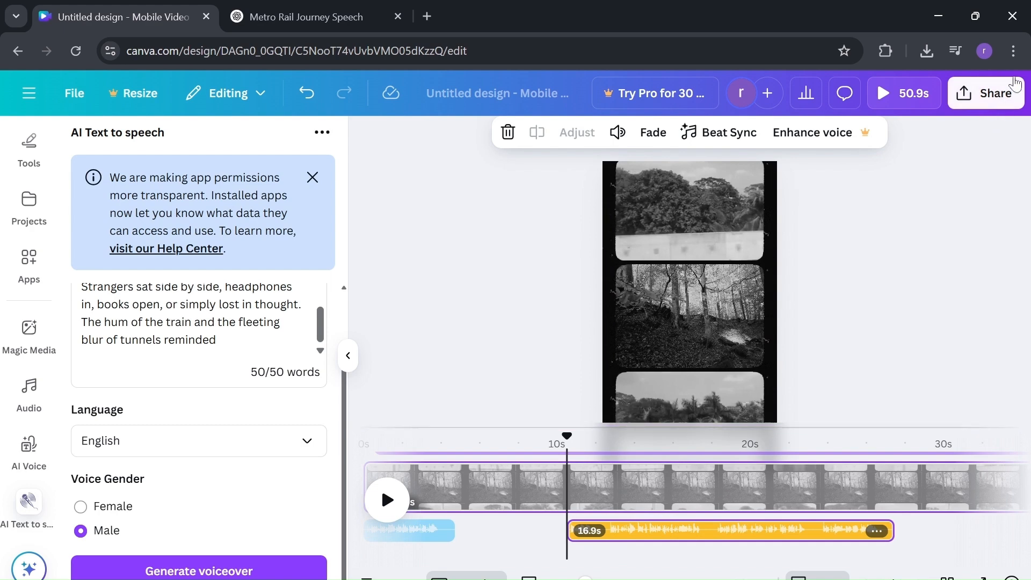
Download the design as an MP4 video at 1080p (HD) quality
left_click(1004, 90)
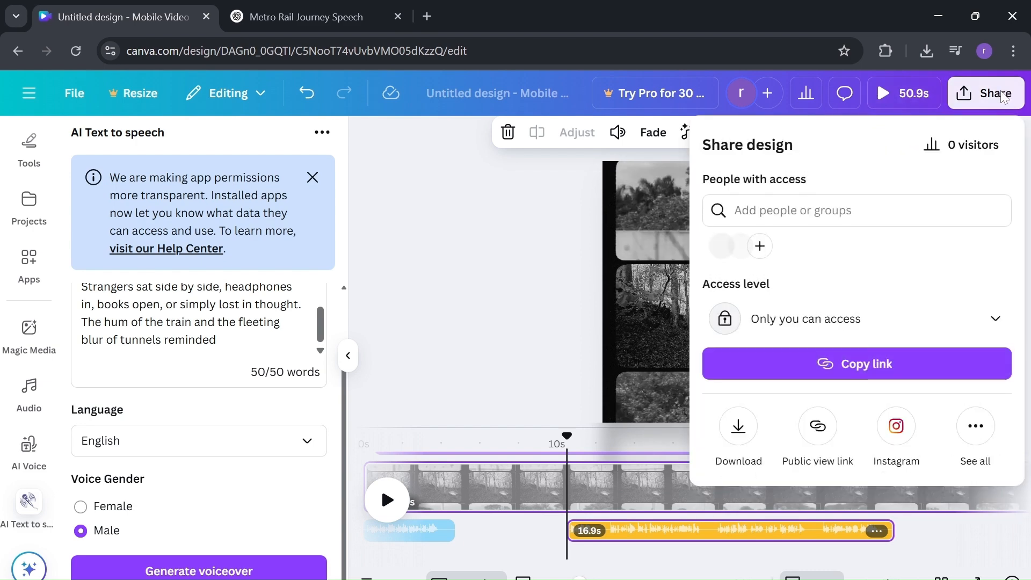
left_click(748, 443)
left_click(920, 211)
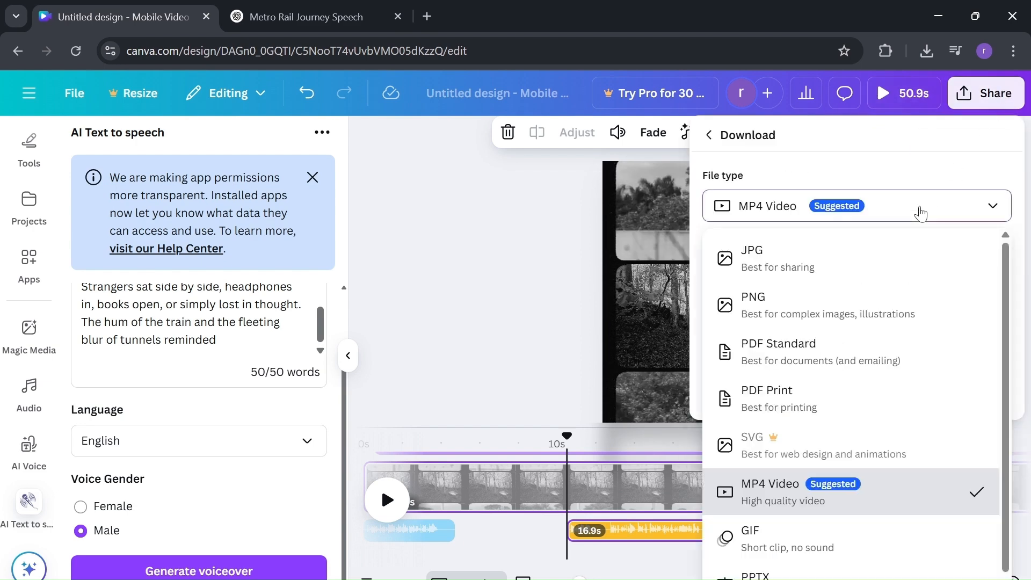
left_click(920, 211)
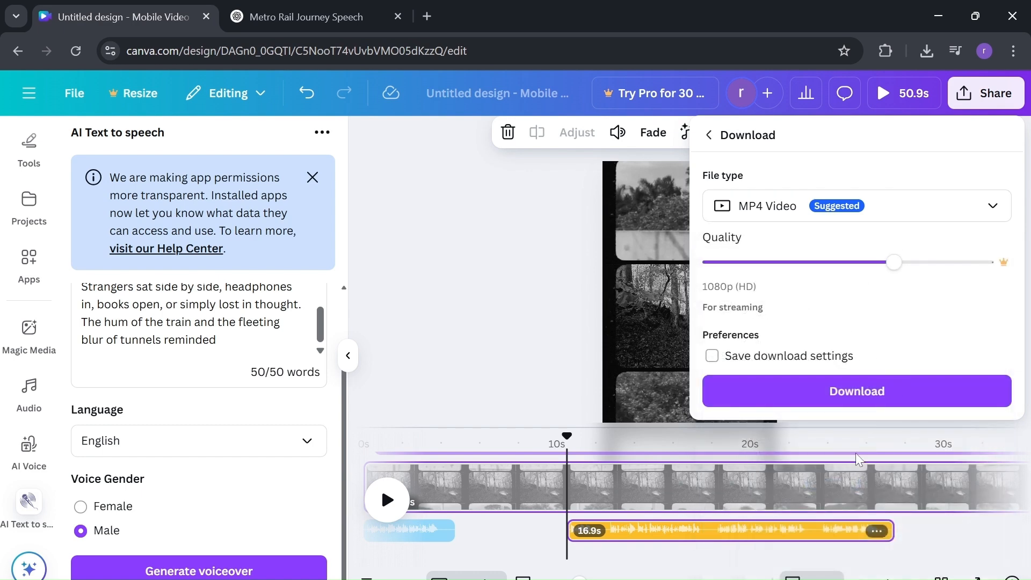
left_click(894, 399)
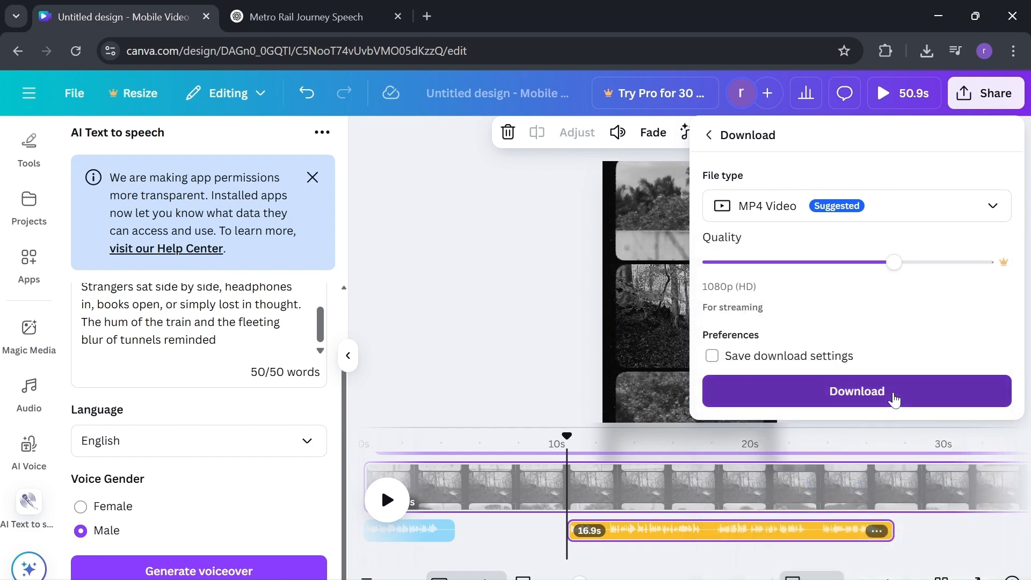